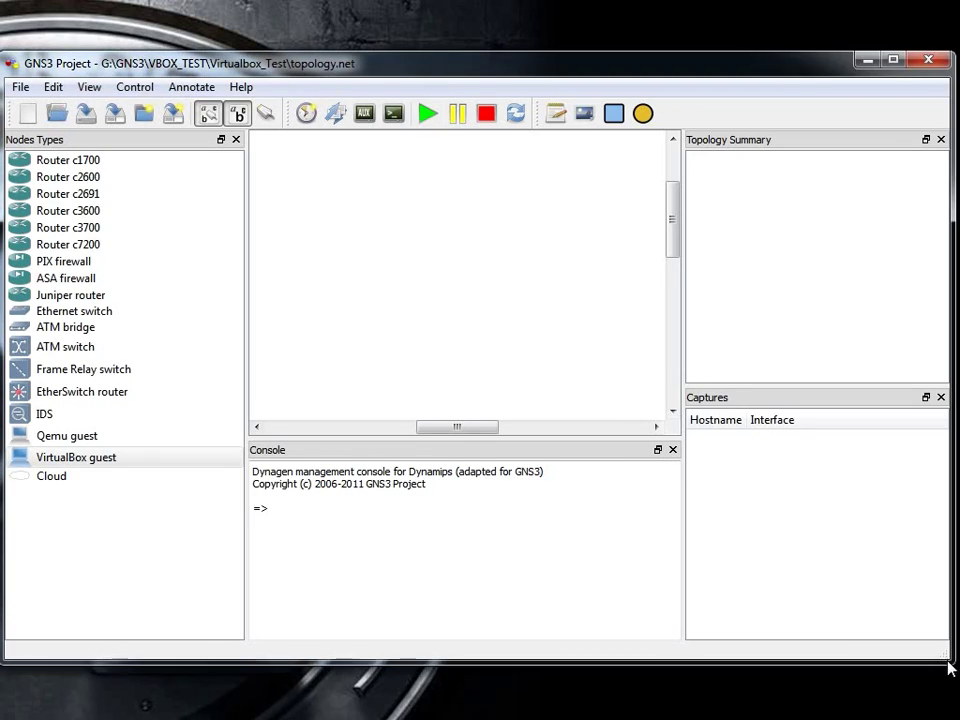
Enlarge the GNS3 window and confirm version 0.8.1 VirtualBox Edition in Help > About
{"action": "left_click_drag", "start_coordinate": [950, 667], "coordinate": [955, 706]}
{"action": "left_click", "coordinate": [240, 89]}
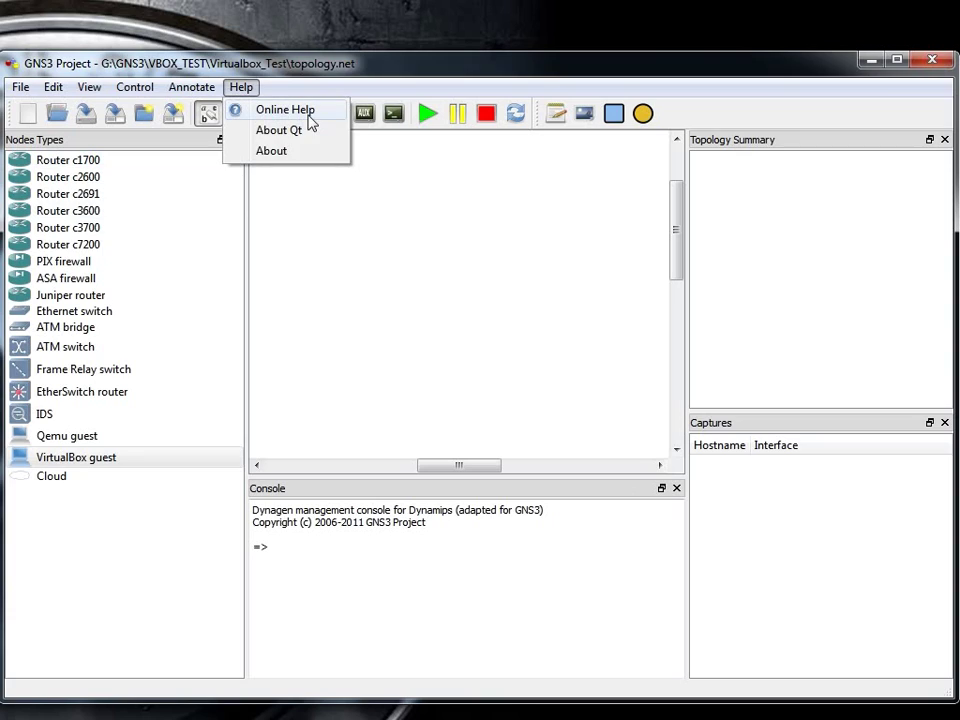
{"action": "left_click", "coordinate": [308, 152]}
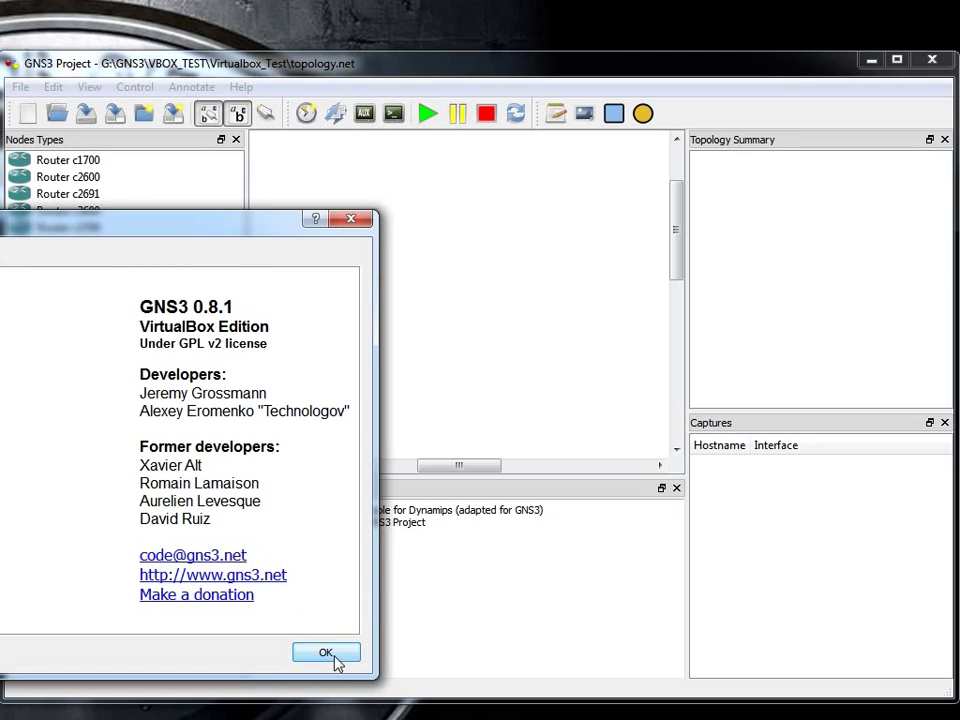
{"action": "left_click", "coordinate": [336, 664]}
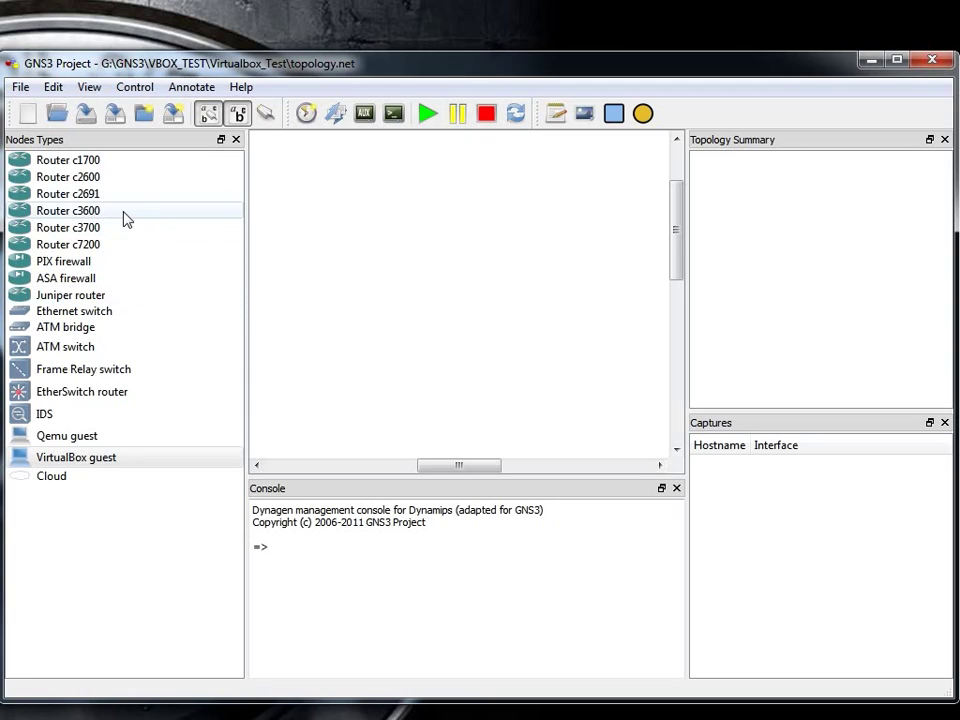
Place a c2691 router (R4) on the canvas and dismiss the missing base config warning
{"action": "left_click", "coordinate": [70, 196]}
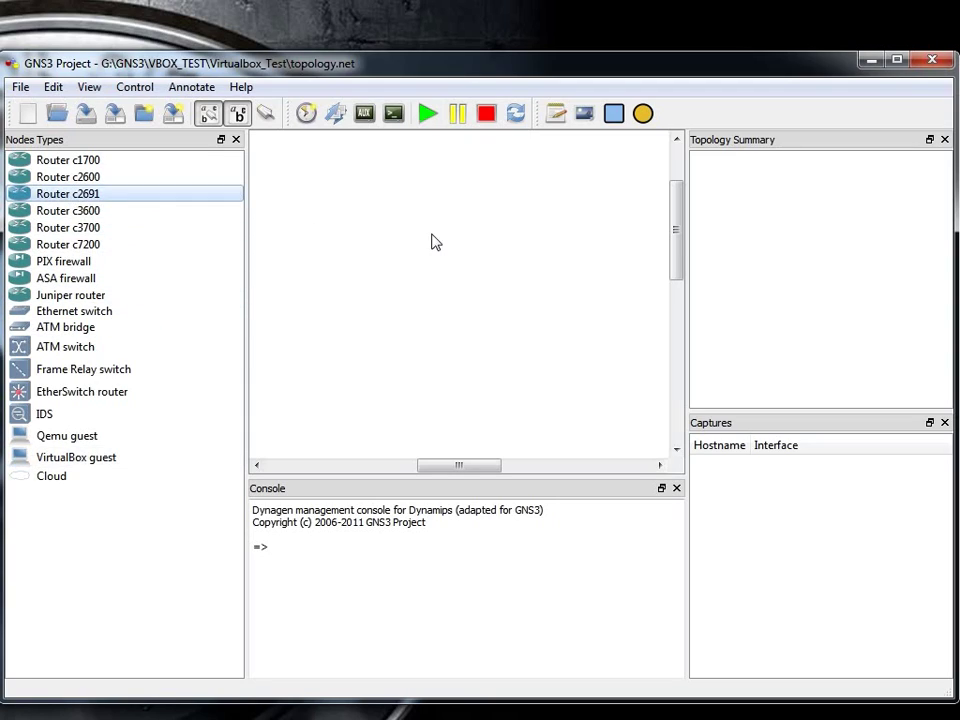
{"action": "left_click", "coordinate": [425, 242]}
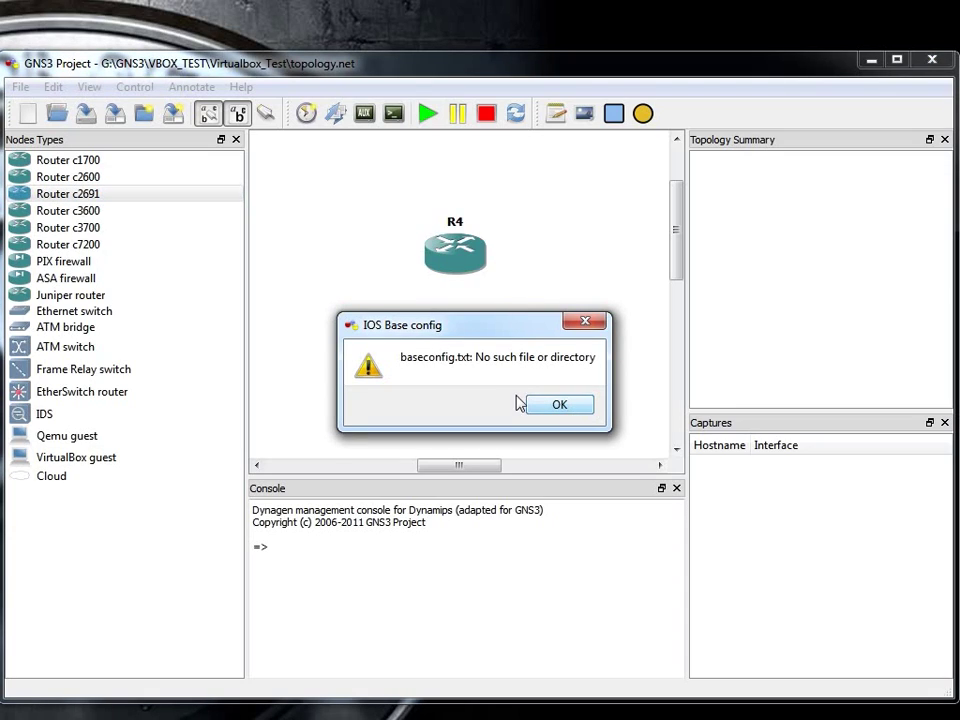
{"action": "left_click", "coordinate": [560, 404]}
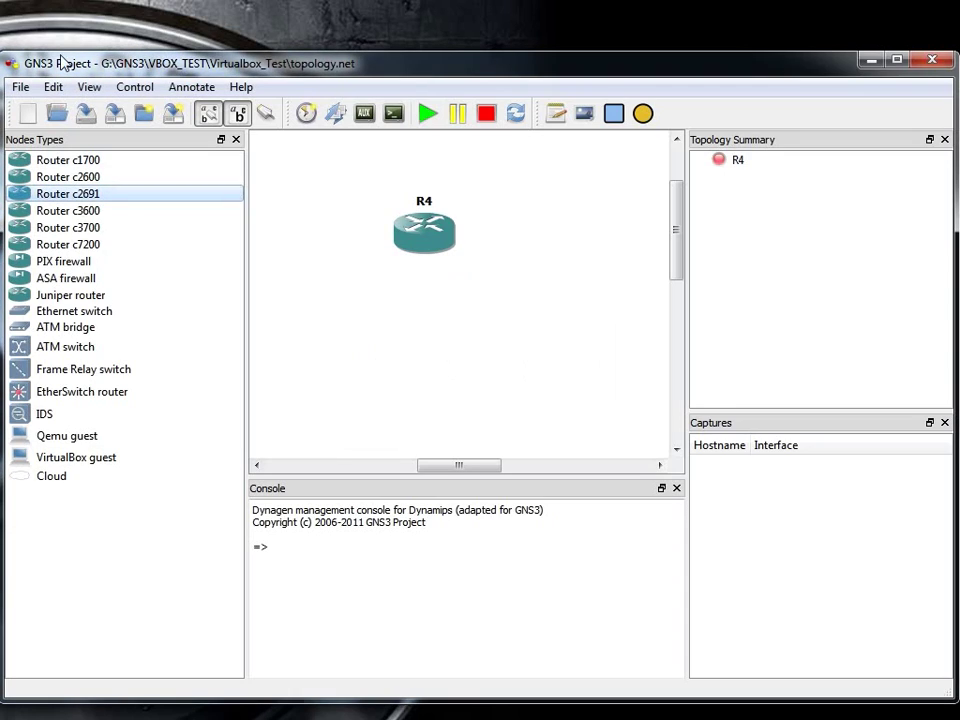
Review the c2691-adventerprisek9 IOS image and hypervisor settings, then move R4 up-left
{"action": "left_click", "coordinate": [66, 90]}
{"action": "left_click", "coordinate": [100, 210]}
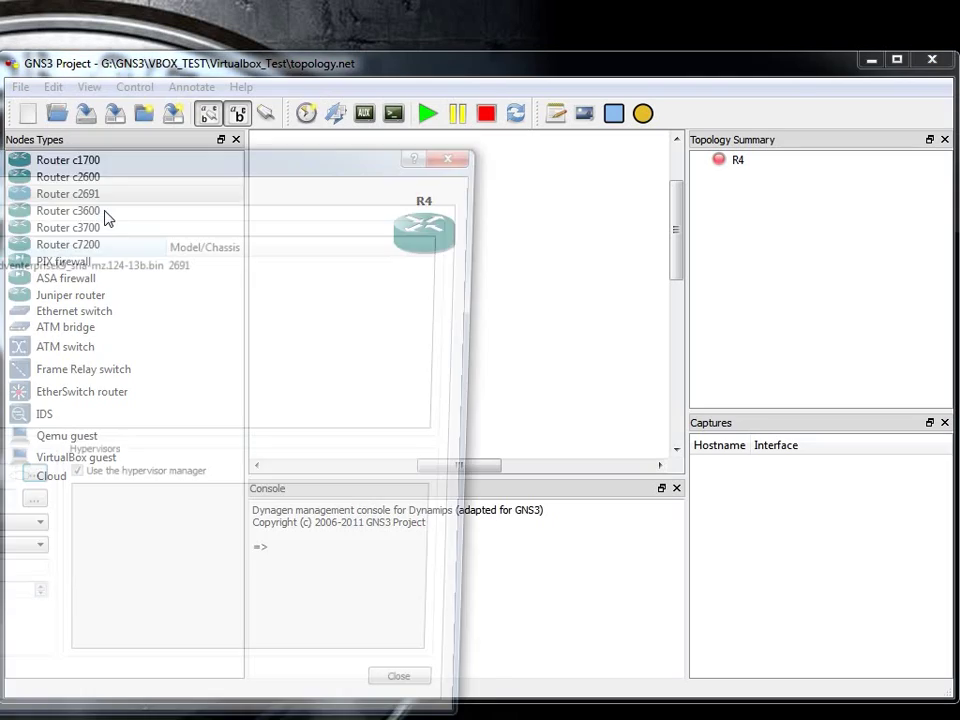
{"action": "left_click_drag", "start_coordinate": [271, 170], "coordinate": [676, 103]}
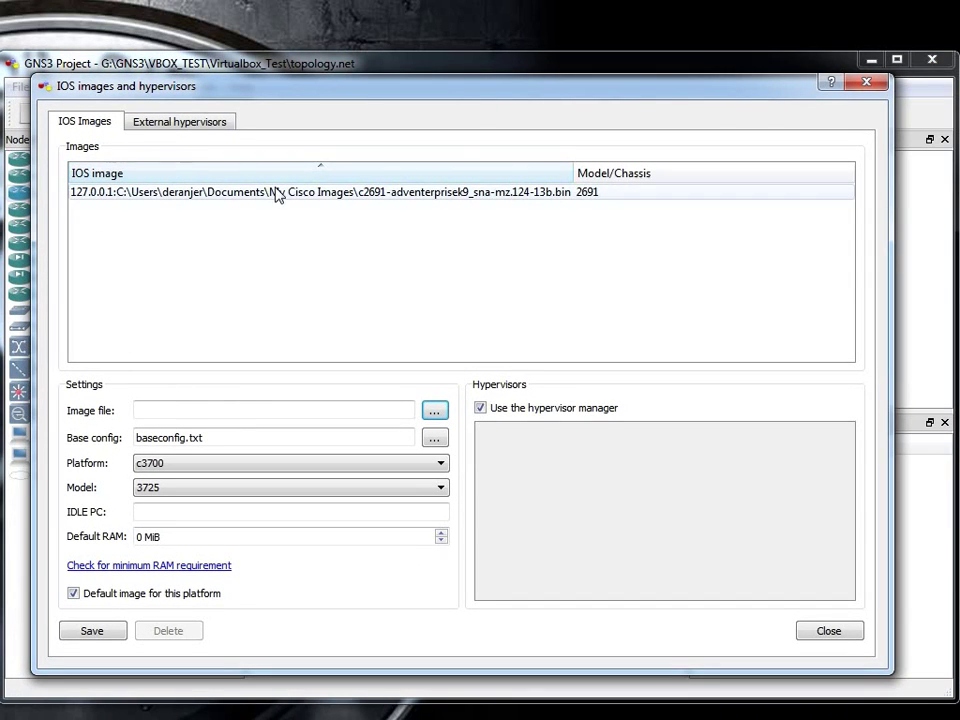
{"action": "left_click", "coordinate": [375, 193]}
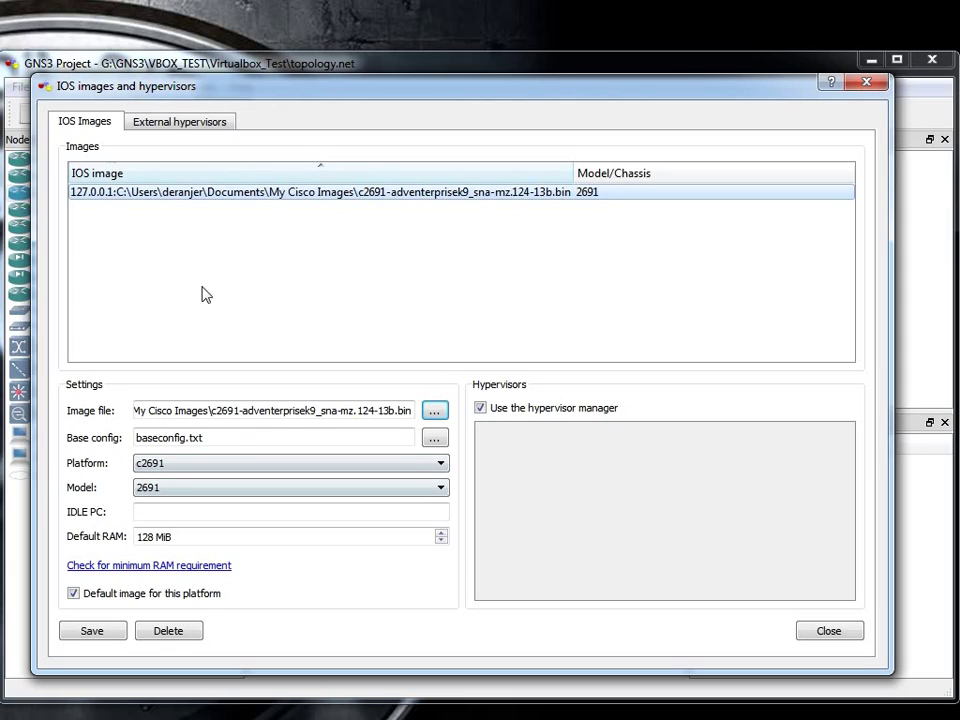
{"action": "left_click", "coordinate": [179, 125]}
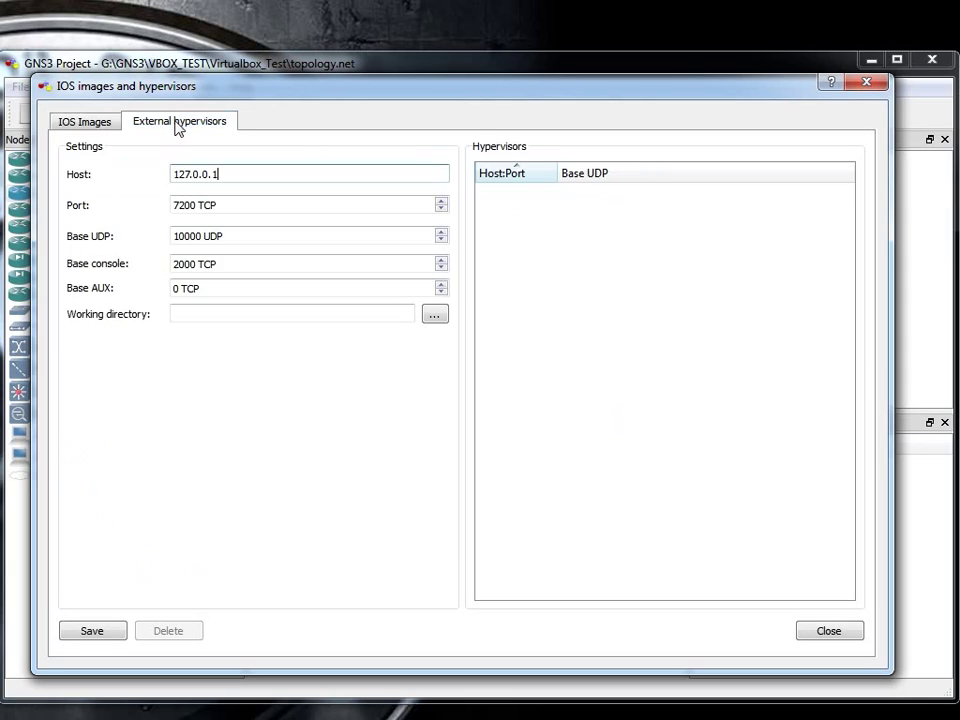
{"action": "left_click", "coordinate": [865, 84]}
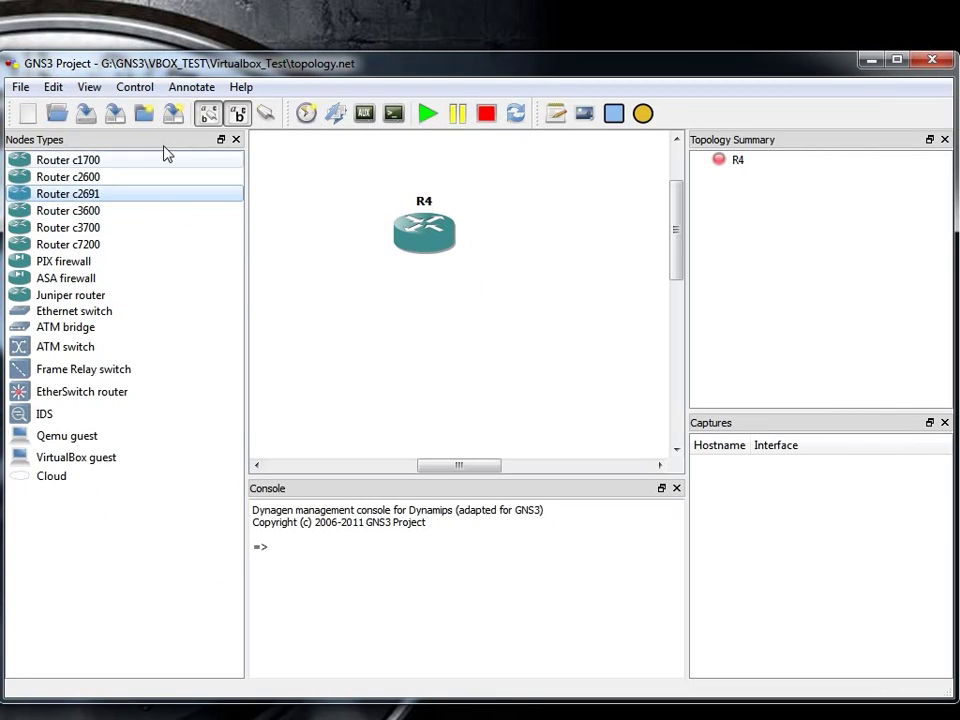
{"action": "left_click_drag", "start_coordinate": [424, 229], "coordinate": [369, 200]}
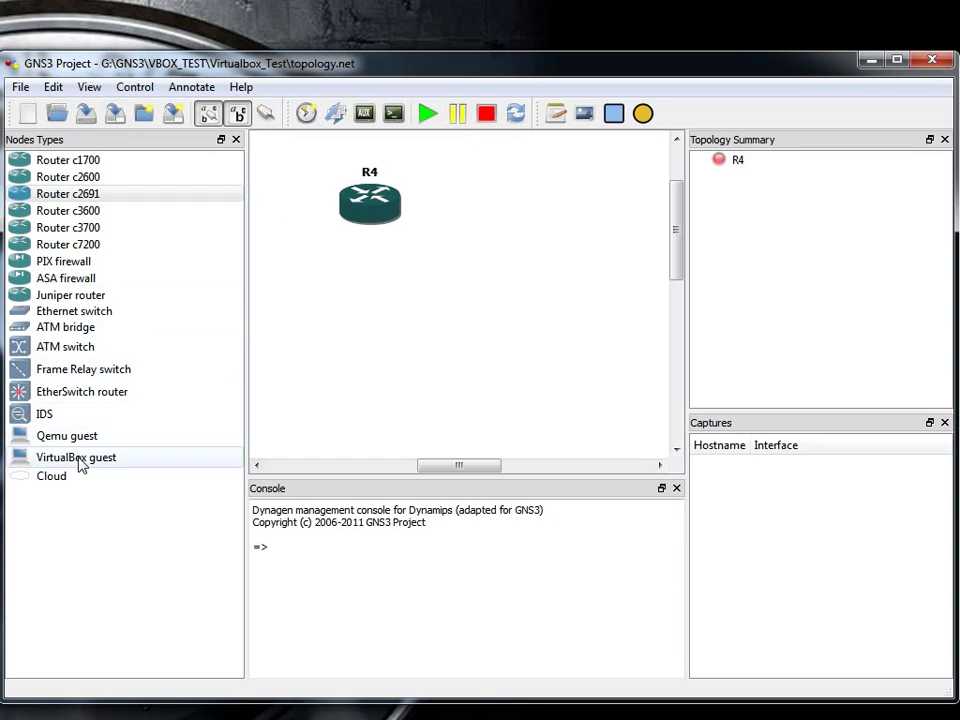
In Preferences > VirtualBox Guest, save WindowsXP_x64 as a VirtualBox guest
{"action": "left_click", "coordinate": [50, 87]}
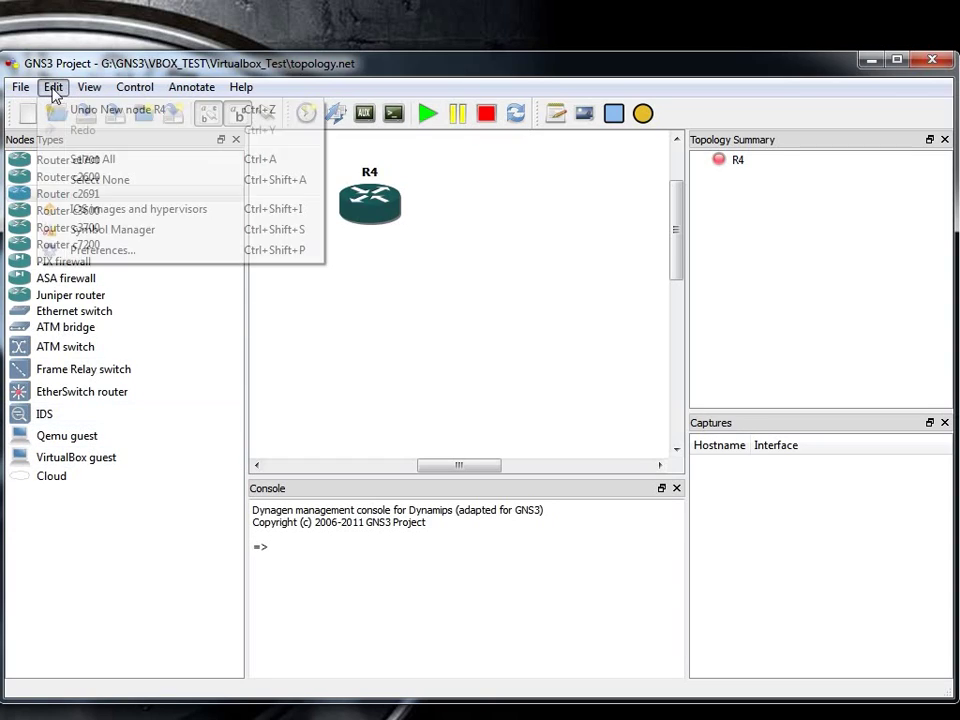
{"action": "left_click", "coordinate": [118, 257]}
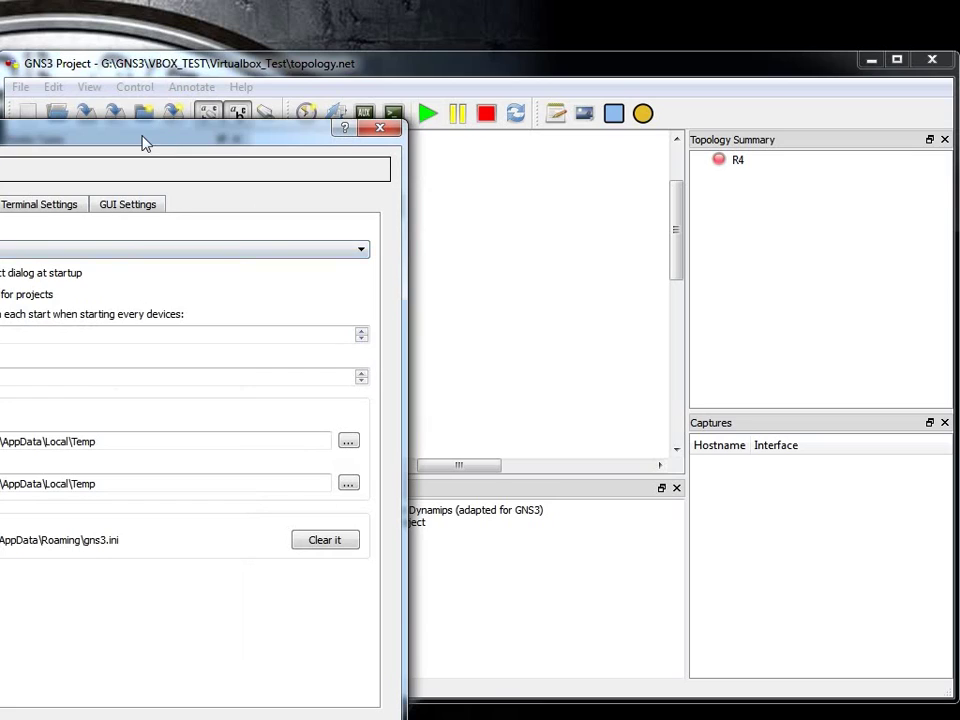
{"action": "left_click_drag", "start_coordinate": [142, 143], "coordinate": [572, 73]}
{"action": "left_click", "coordinate": [207, 190]}
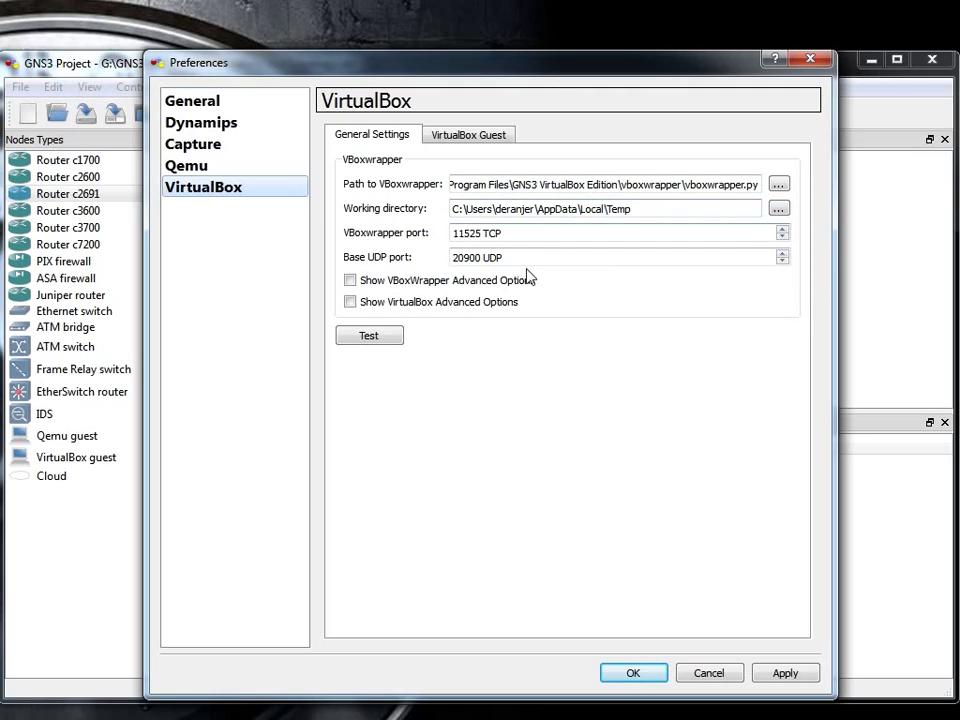
{"action": "left_click", "coordinate": [485, 139]}
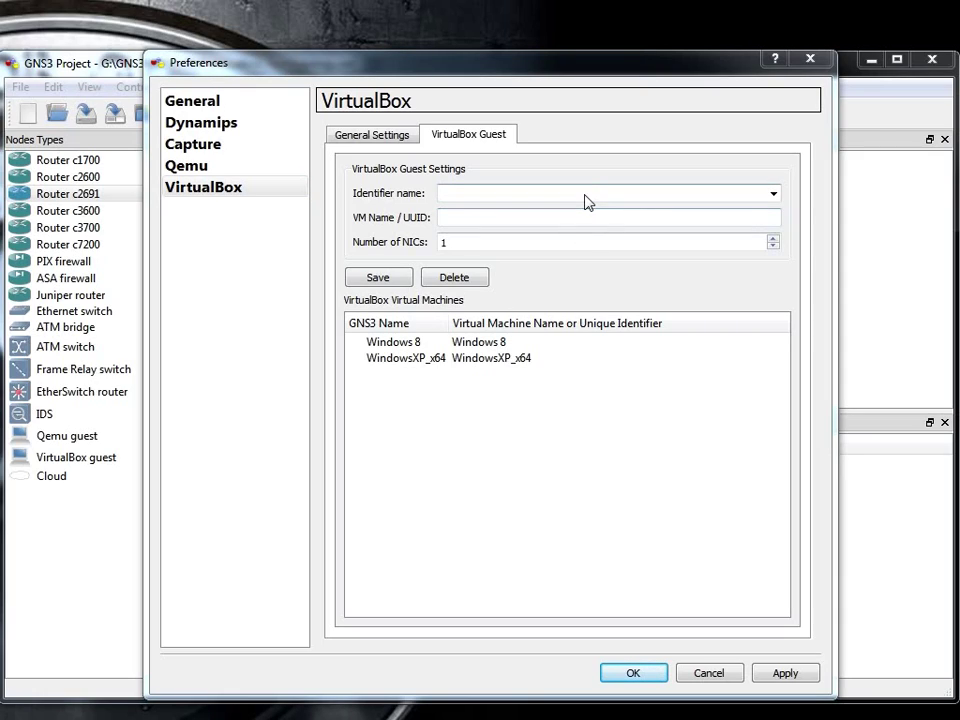
{"action": "left_click", "coordinate": [776, 196]}
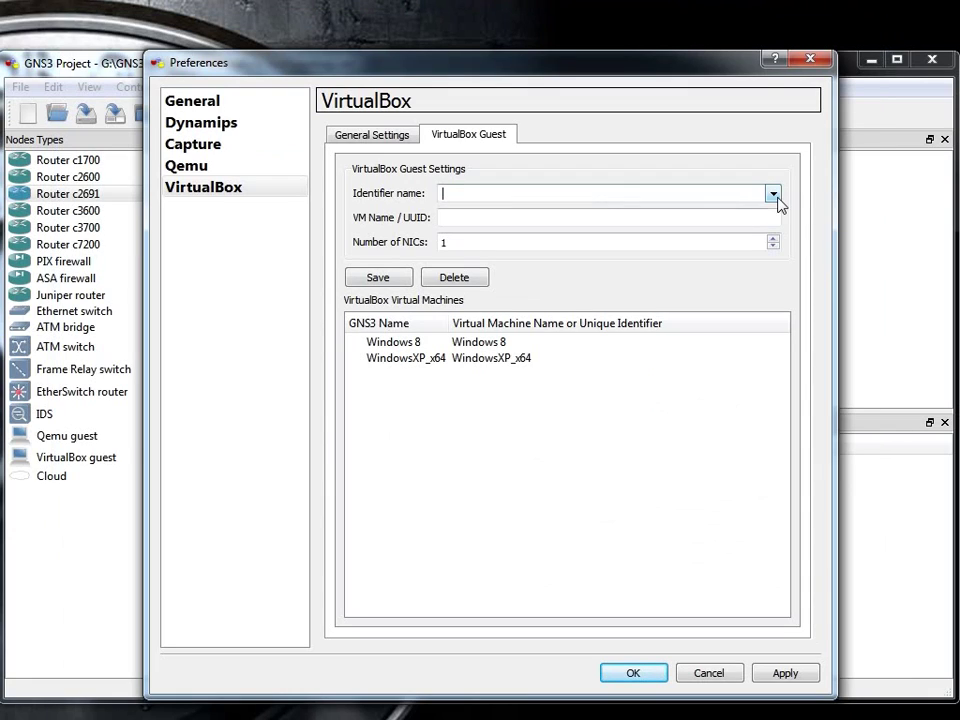
{"action": "left_click", "coordinate": [775, 196]}
{"action": "left_click", "coordinate": [618, 246]}
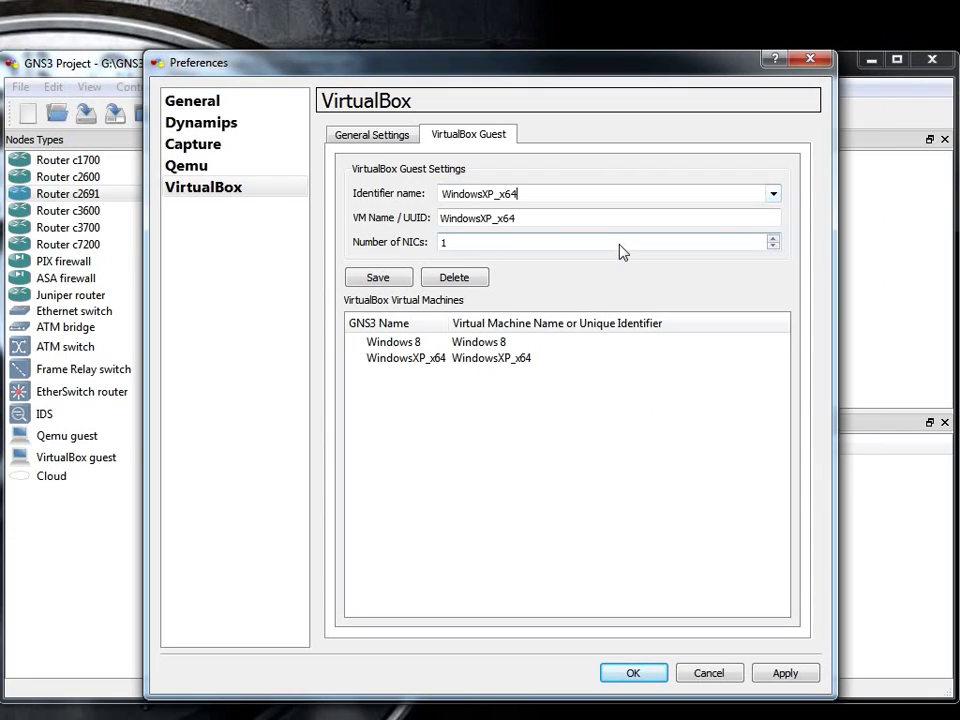
{"action": "left_click", "coordinate": [398, 278]}
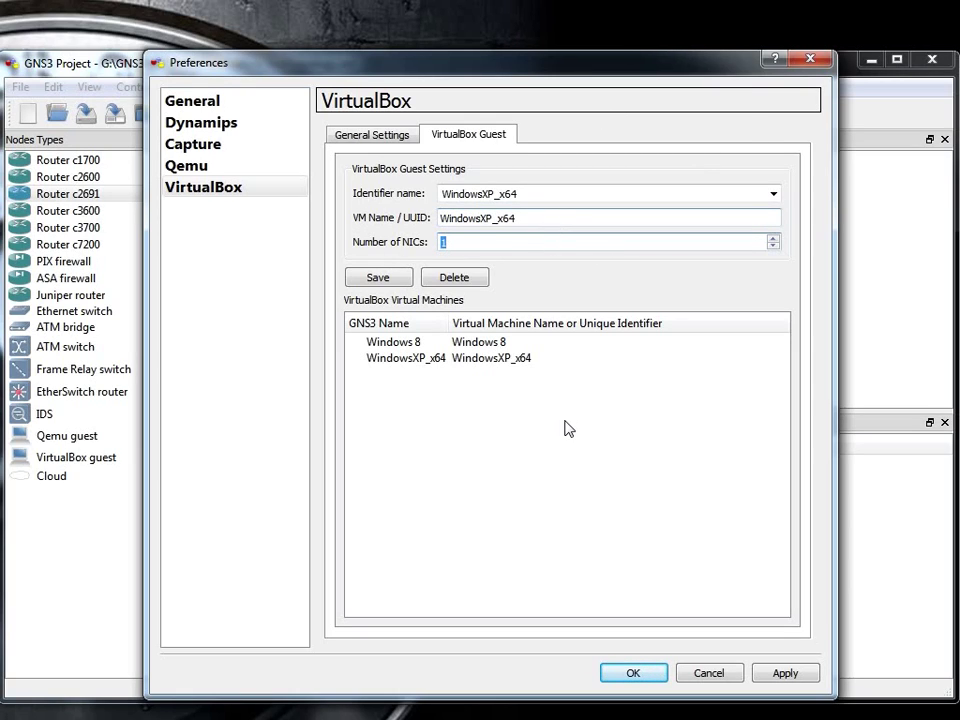
Delete the Windows 8 guest entry and apply the VirtualBox guest changes
{"action": "left_click", "coordinate": [490, 343]}
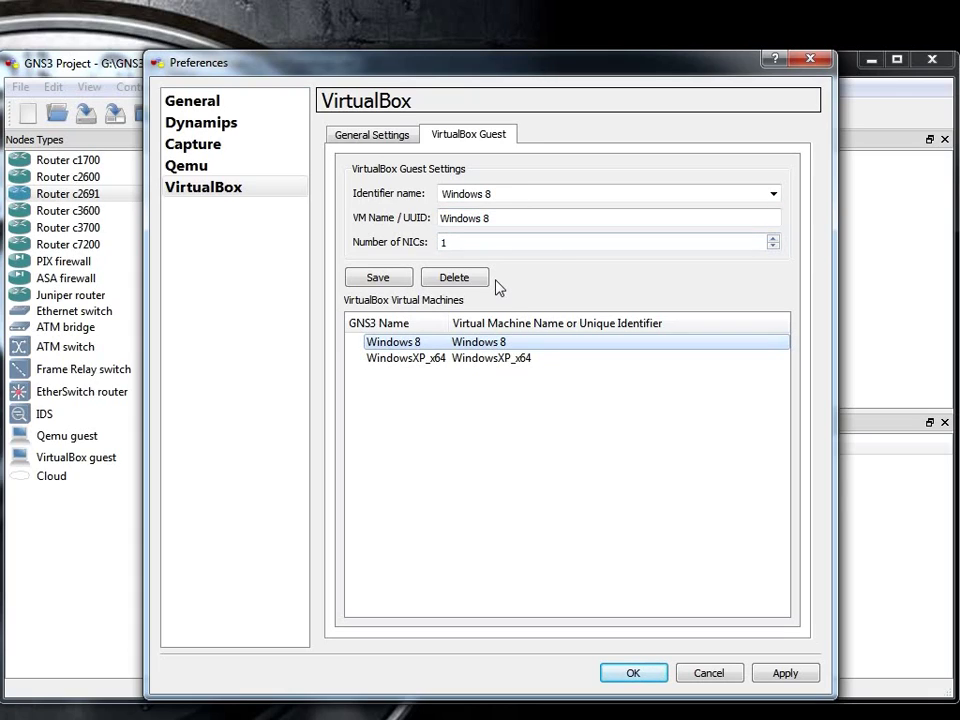
{"action": "left_click", "coordinate": [475, 281]}
{"action": "left_click", "coordinate": [529, 347]}
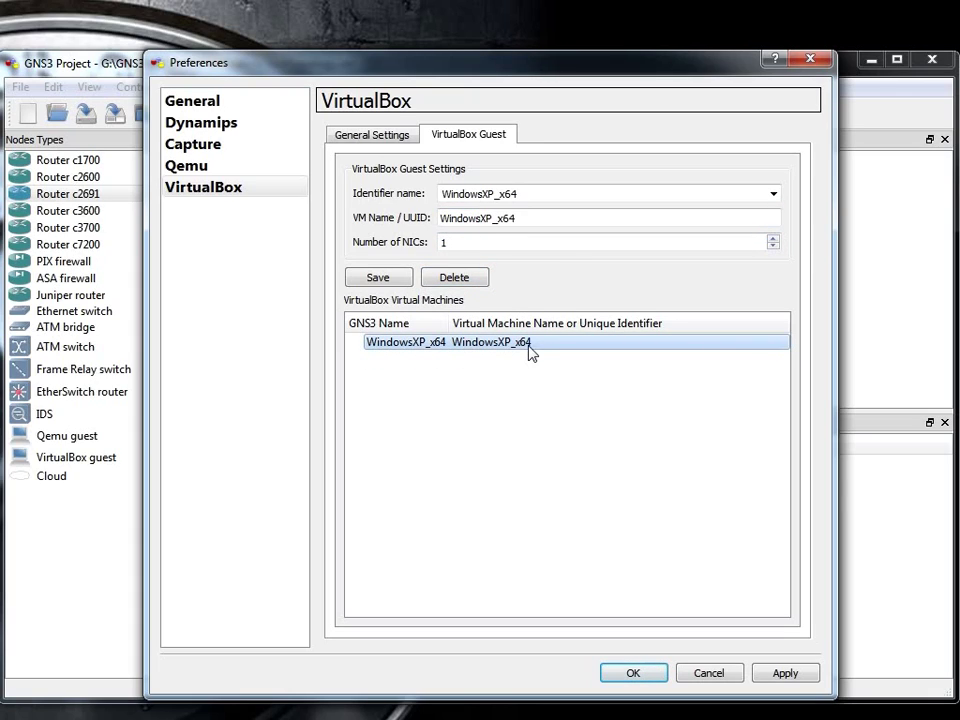
{"action": "left_click", "coordinate": [408, 142]}
{"action": "left_click", "coordinate": [437, 135]}
{"action": "left_click", "coordinate": [790, 672]}
Add VirtualBox guest VBOX4 and Ethernet switch SW2, arranging them with R4 on the canvas
{"action": "left_click", "coordinate": [634, 675]}
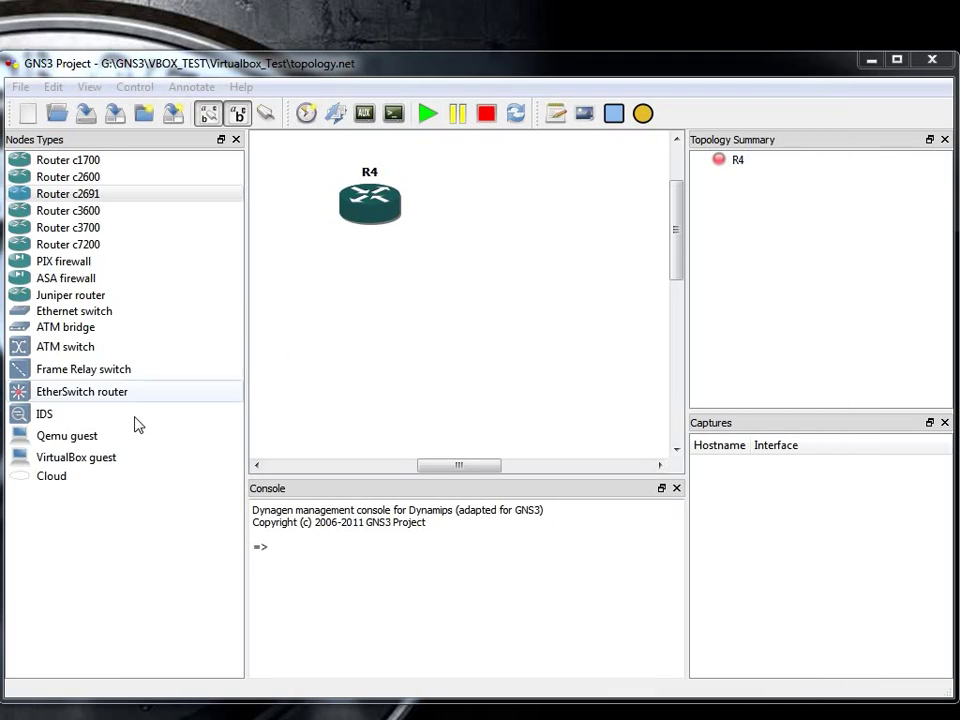
{"action": "left_click", "coordinate": [86, 459]}
{"action": "left_click", "coordinate": [565, 286]}
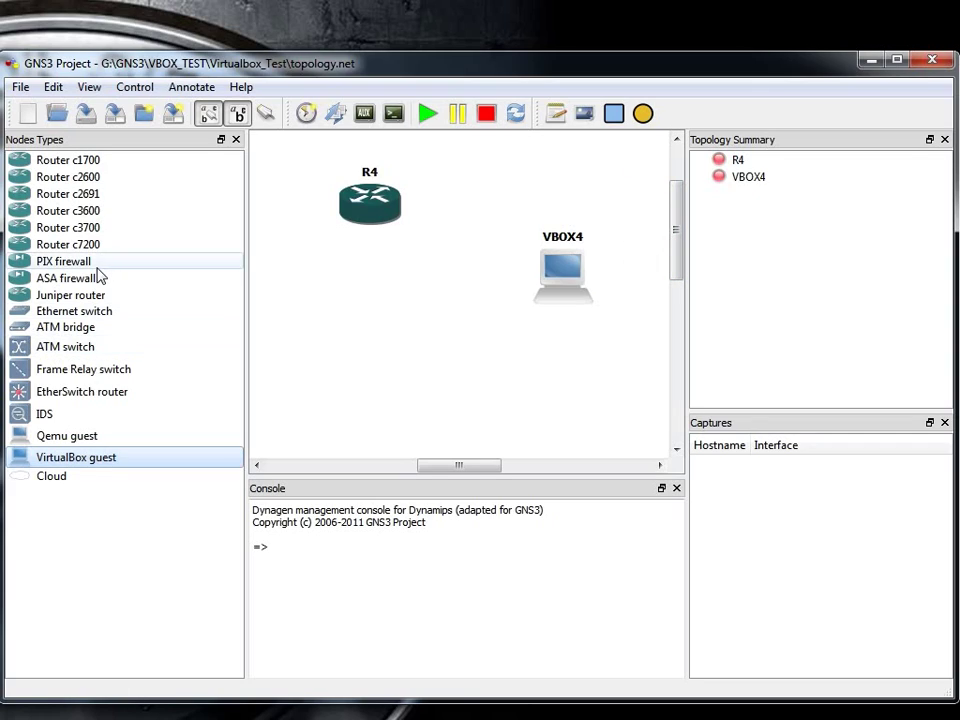
{"action": "left_click_drag", "start_coordinate": [62, 317], "coordinate": [423, 320]}
{"action": "left_click_drag", "start_coordinate": [563, 270], "coordinate": [586, 226]}
{"action": "left_click_drag", "start_coordinate": [421, 318], "coordinate": [471, 302]}
{"action": "left_click_drag", "start_coordinate": [369, 208], "coordinate": [378, 225]}
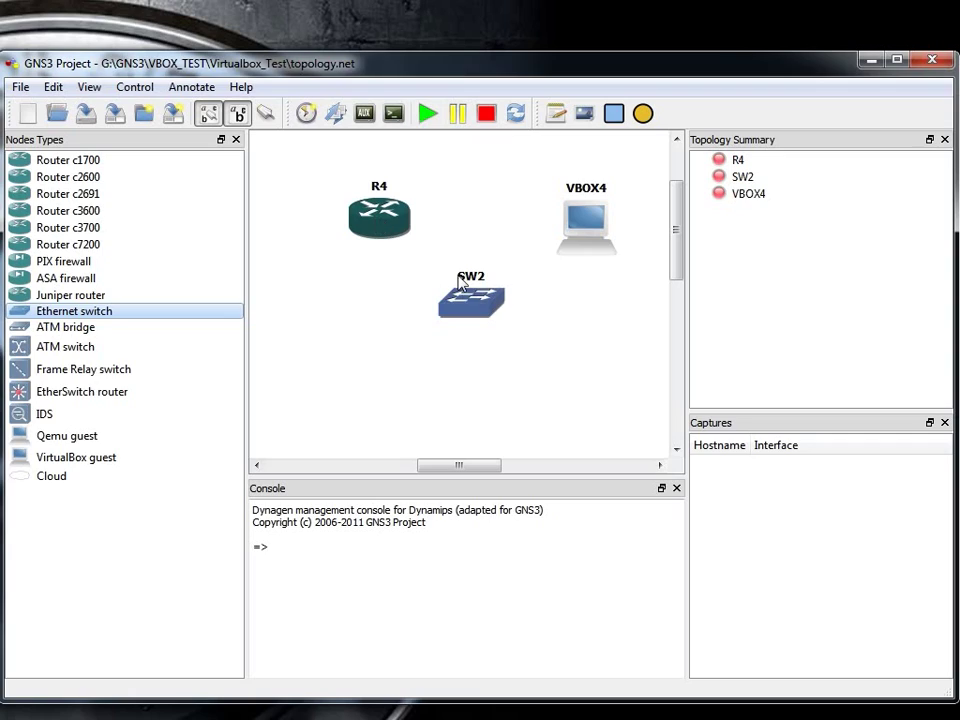
Link VBOX4 e0 to SW2 port 1 and R4 f0/0 to SW2 port 2 with FastEthernet
{"action": "left_click", "coordinate": [265, 114]}
{"action": "left_click", "coordinate": [350, 210]}
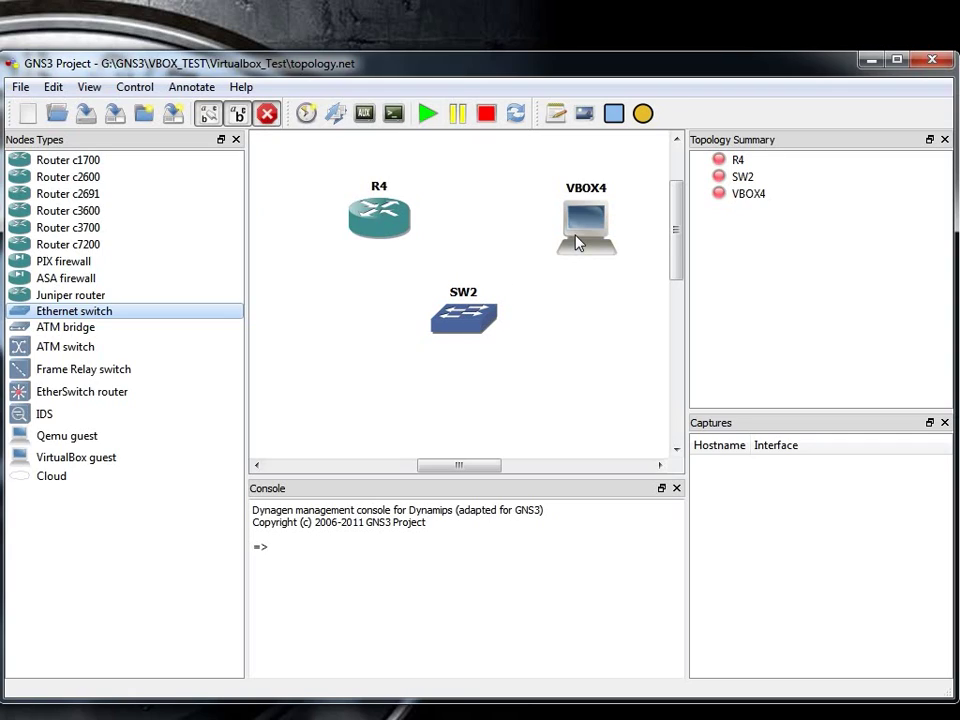
{"action": "left_click", "coordinate": [578, 242]}
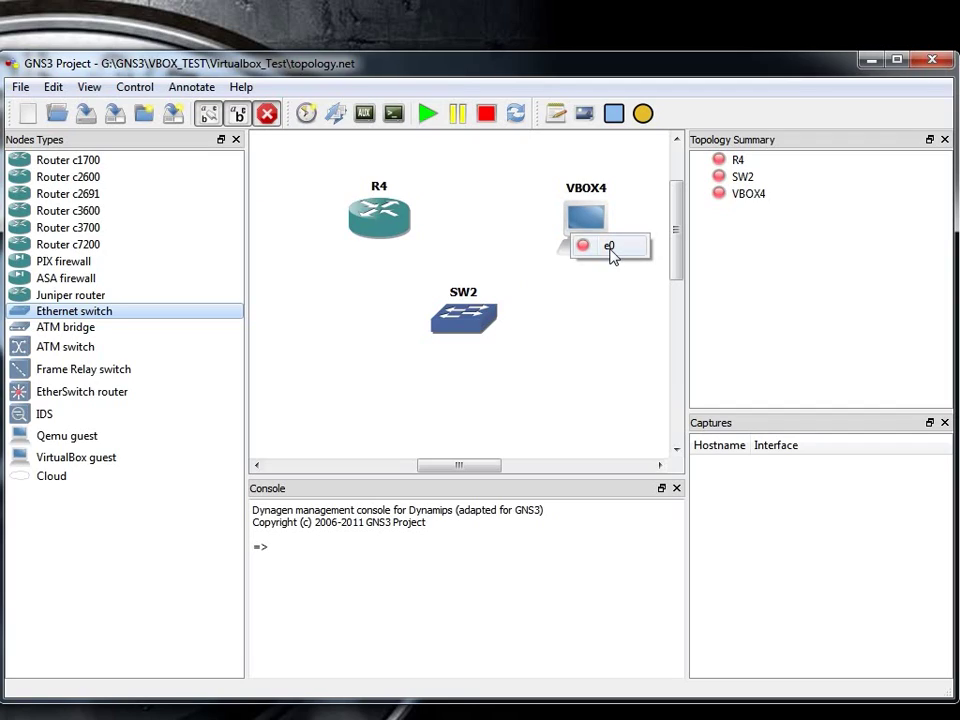
{"action": "left_click", "coordinate": [611, 247]}
{"action": "left_click", "coordinate": [470, 316]}
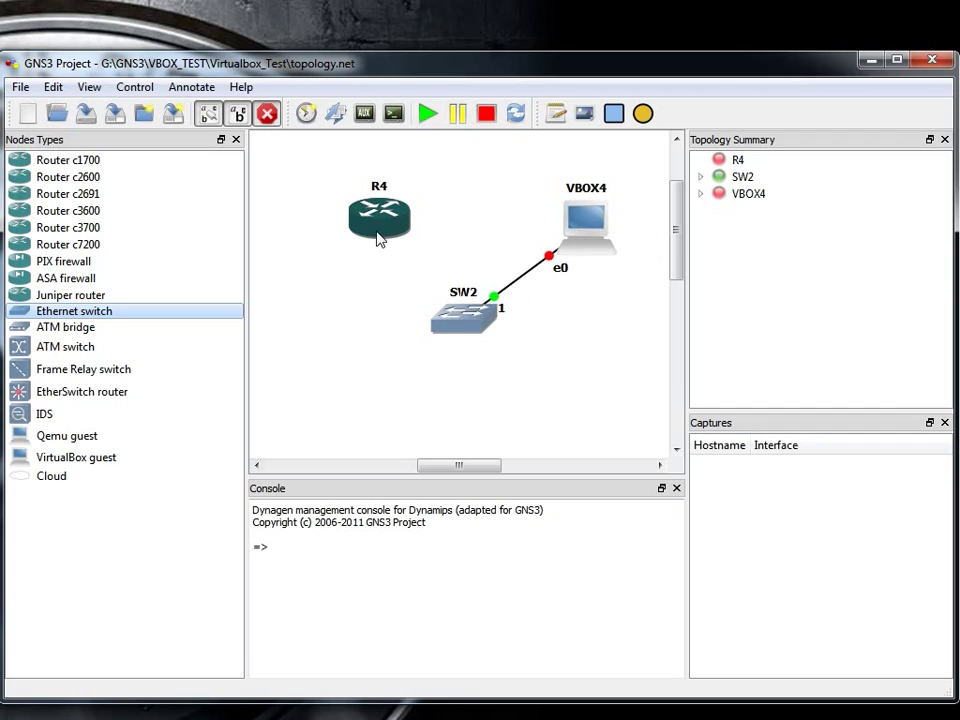
{"action": "left_click", "coordinate": [385, 232]}
{"action": "left_click", "coordinate": [440, 298]}
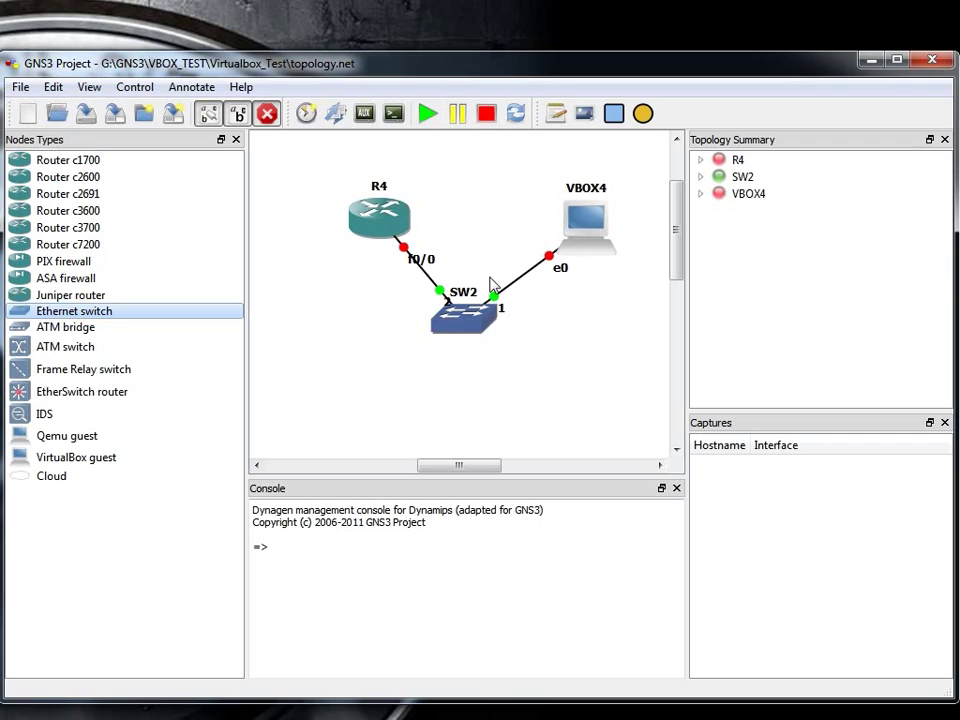
{"action": "left_click", "coordinate": [268, 117]}
Move the f0/0, port 2, e0 and 1 labels clear of the link lines
{"action": "left_click_drag", "start_coordinate": [407, 265], "coordinate": [365, 271]}
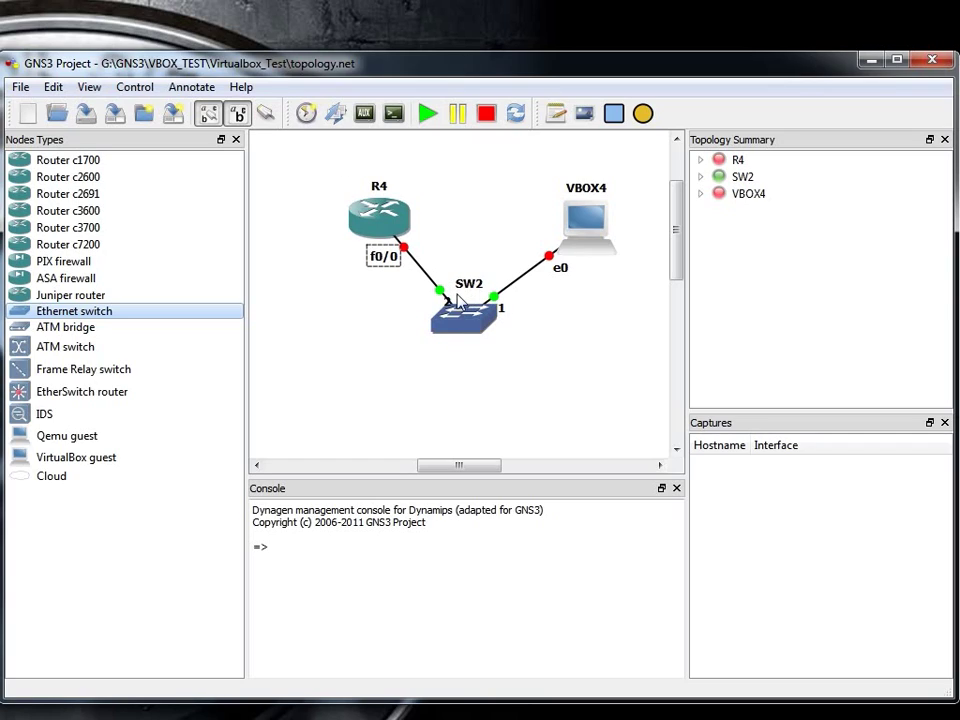
{"action": "left_click_drag", "start_coordinate": [447, 300], "coordinate": [410, 320]}
{"action": "left_click_drag", "start_coordinate": [503, 310], "coordinate": [515, 322]}
{"action": "left_click_drag", "start_coordinate": [568, 277], "coordinate": [586, 299]}
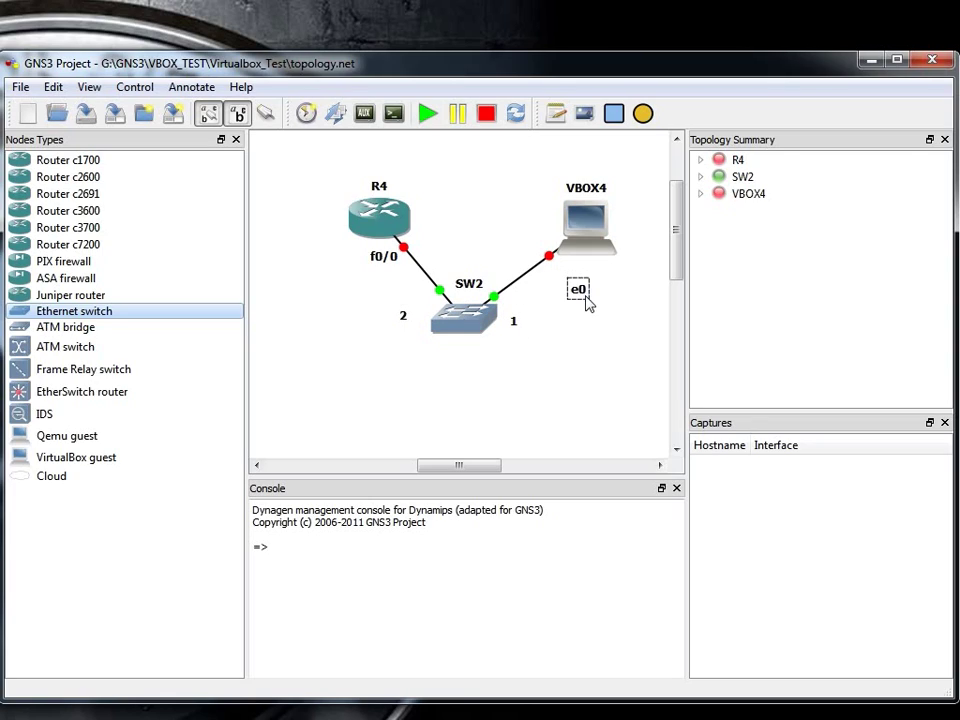
Start VBOX4, dismiss the keyboard capture notice, and move the Windows XP VM window into view
{"action": "right_click", "coordinate": [590, 223]}
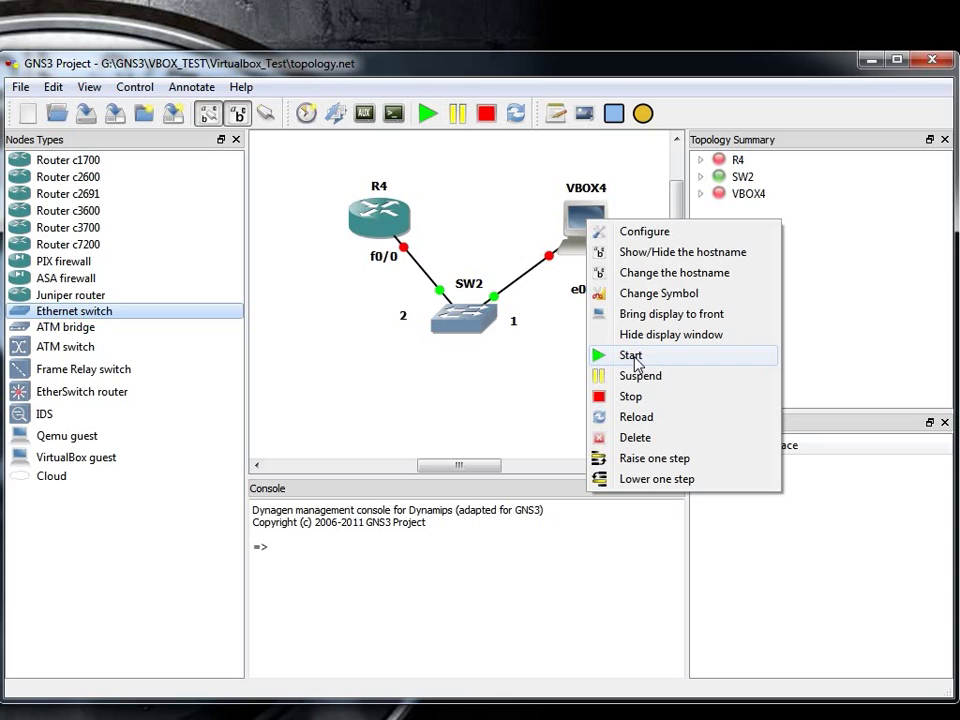
{"action": "left_click", "coordinate": [632, 356]}
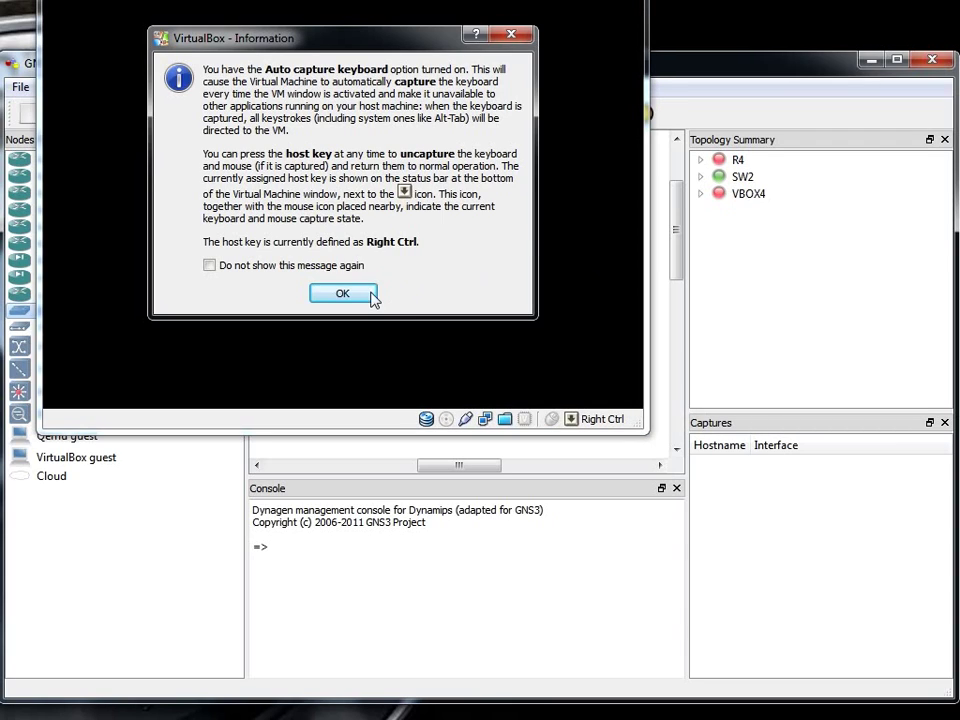
{"action": "left_click", "coordinate": [367, 294]}
{"action": "left_click_drag", "start_coordinate": [350, 5], "coordinate": [515, 137]}
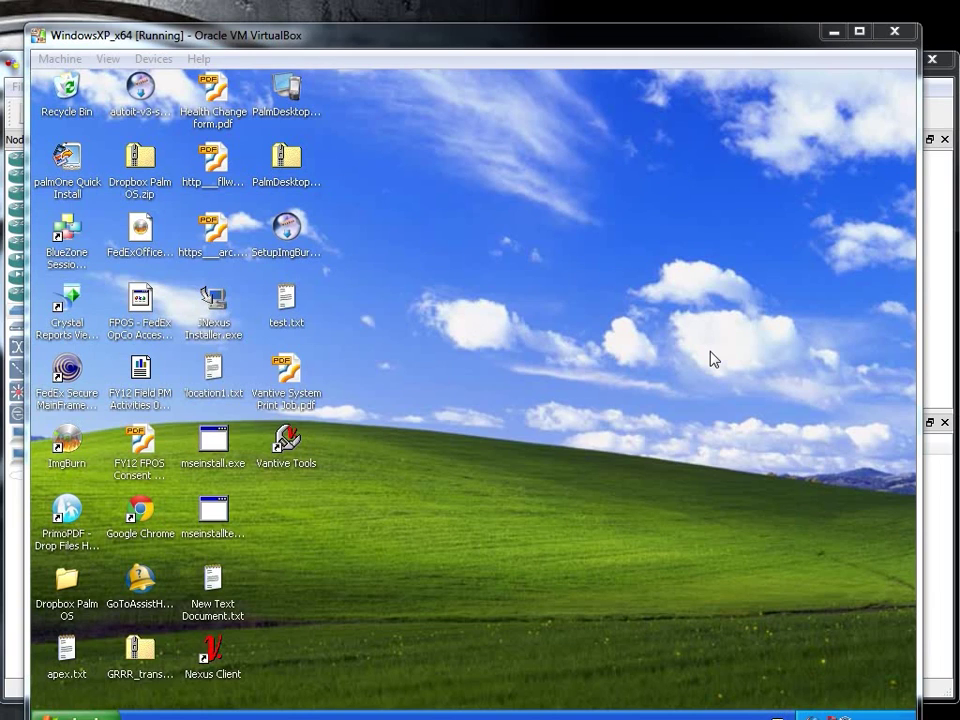
{"action": "left_click", "coordinate": [70, 36]}
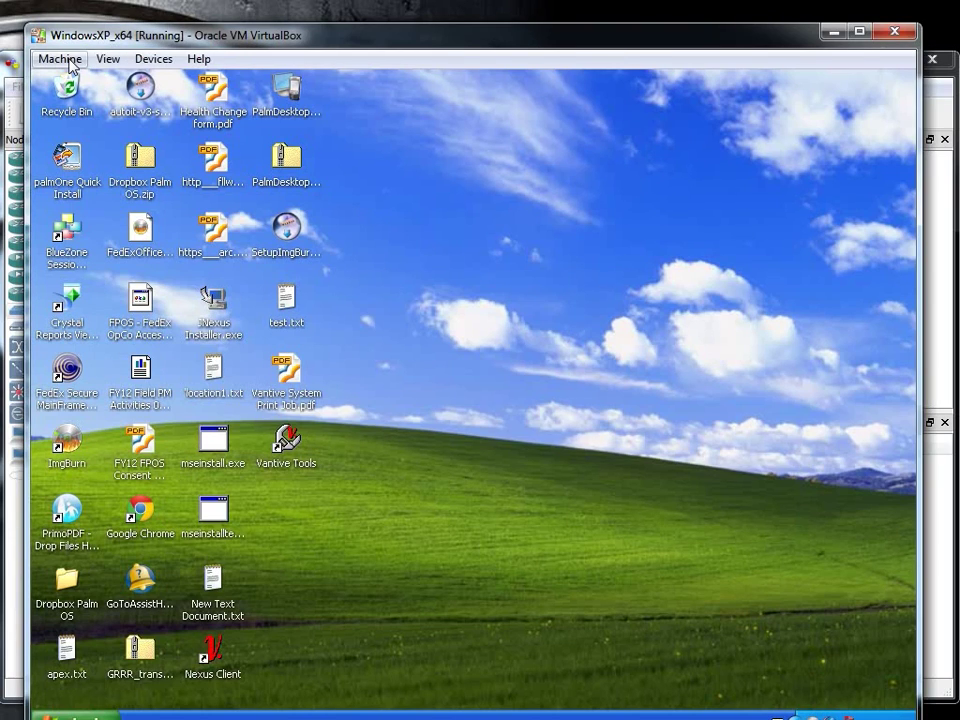
{"action": "left_click", "coordinate": [80, 61]}
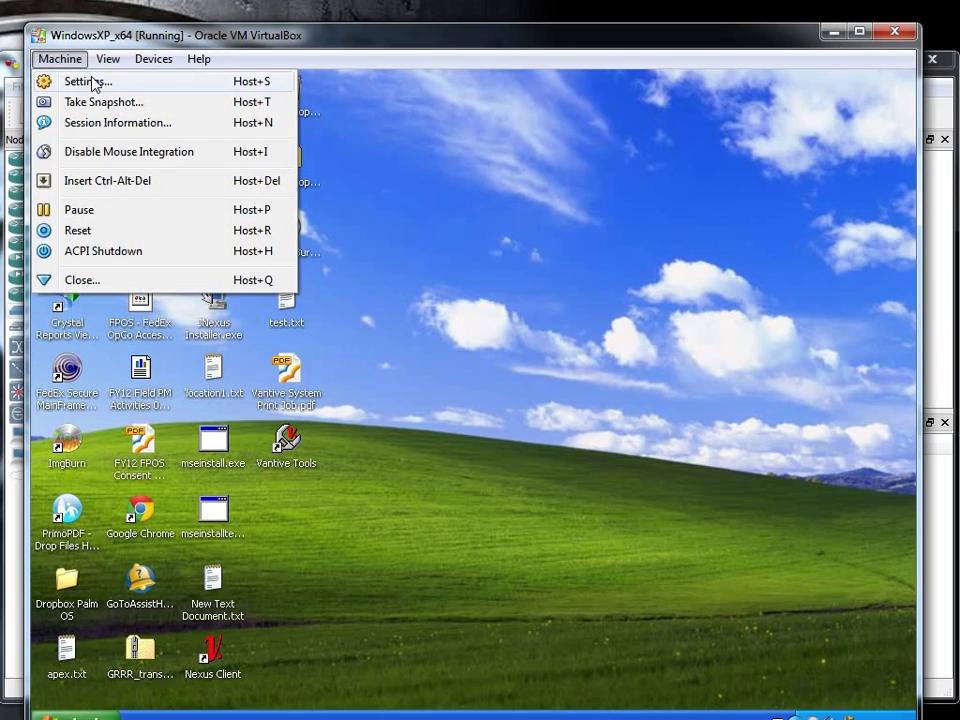
{"action": "left_click", "coordinate": [90, 82]}
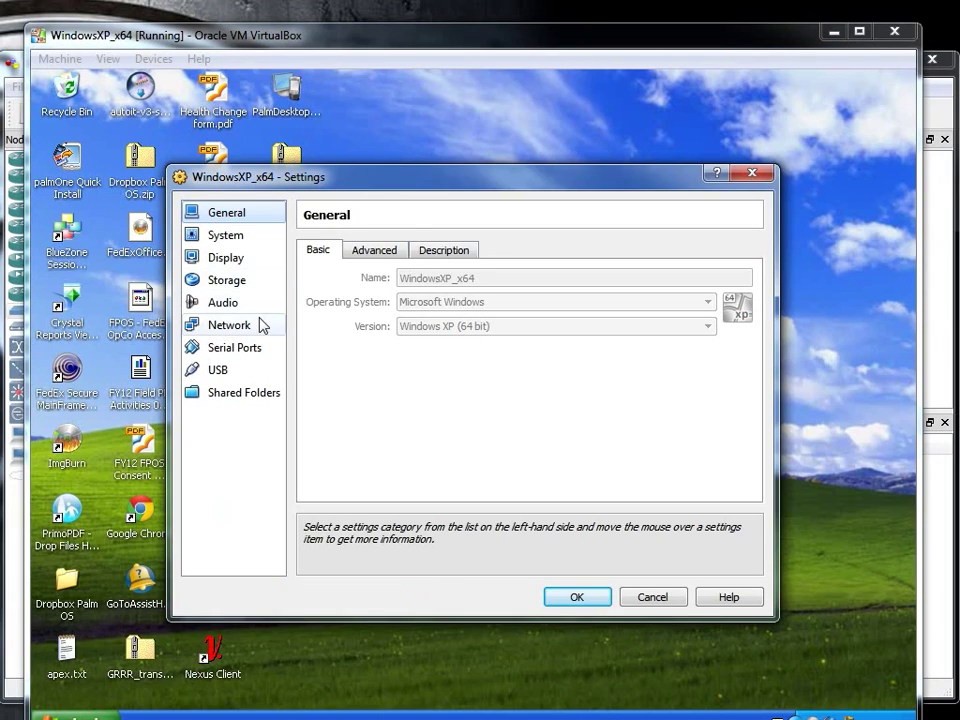
{"action": "left_click", "coordinate": [241, 327]}
{"action": "left_click", "coordinate": [400, 252]}
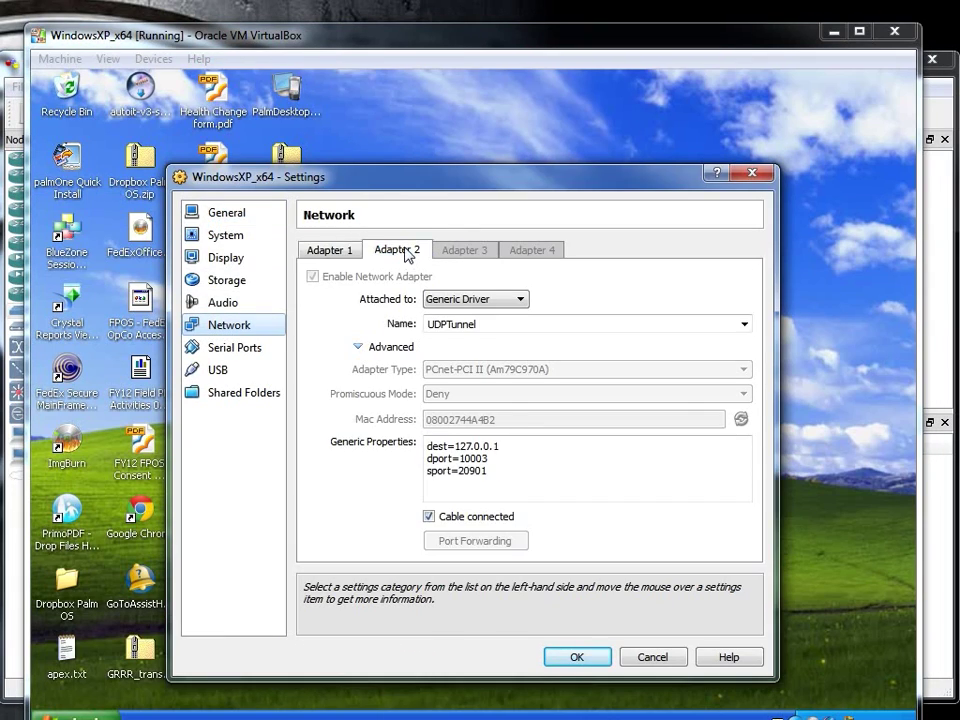
{"action": "left_click", "coordinate": [338, 251]}
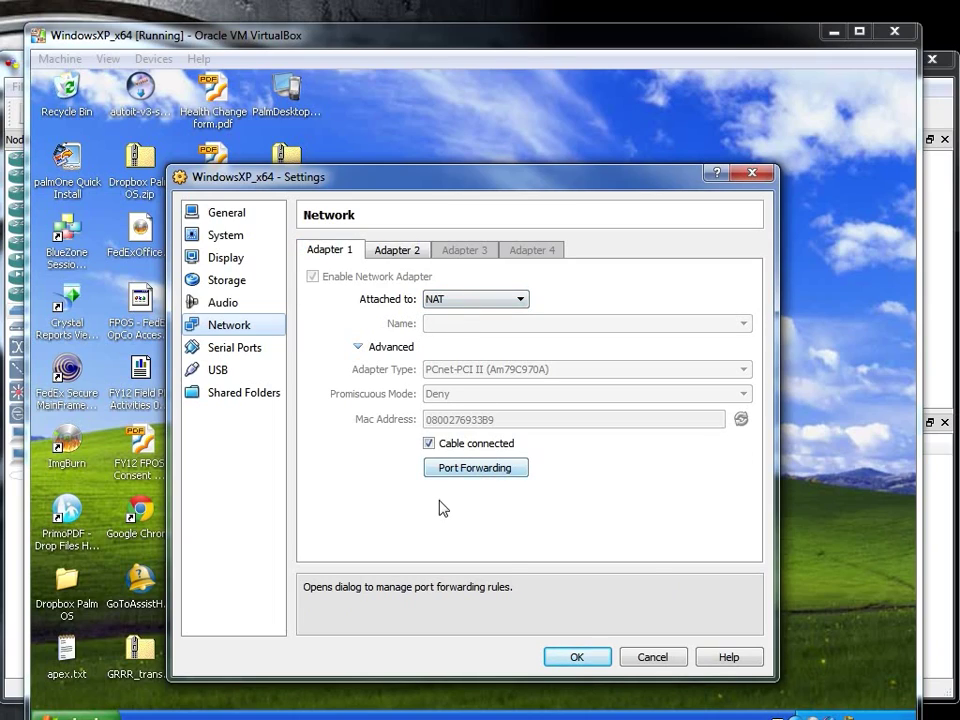
{"action": "left_click", "coordinate": [400, 252]}
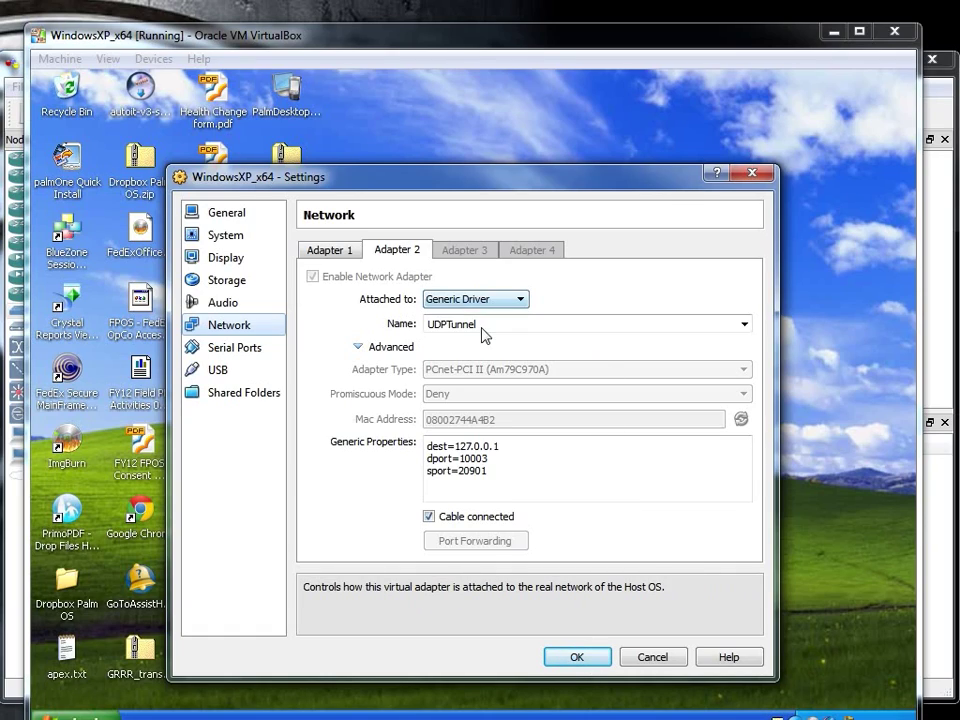
{"action": "left_click_drag", "start_coordinate": [560, 447], "coordinate": [420, 448]}
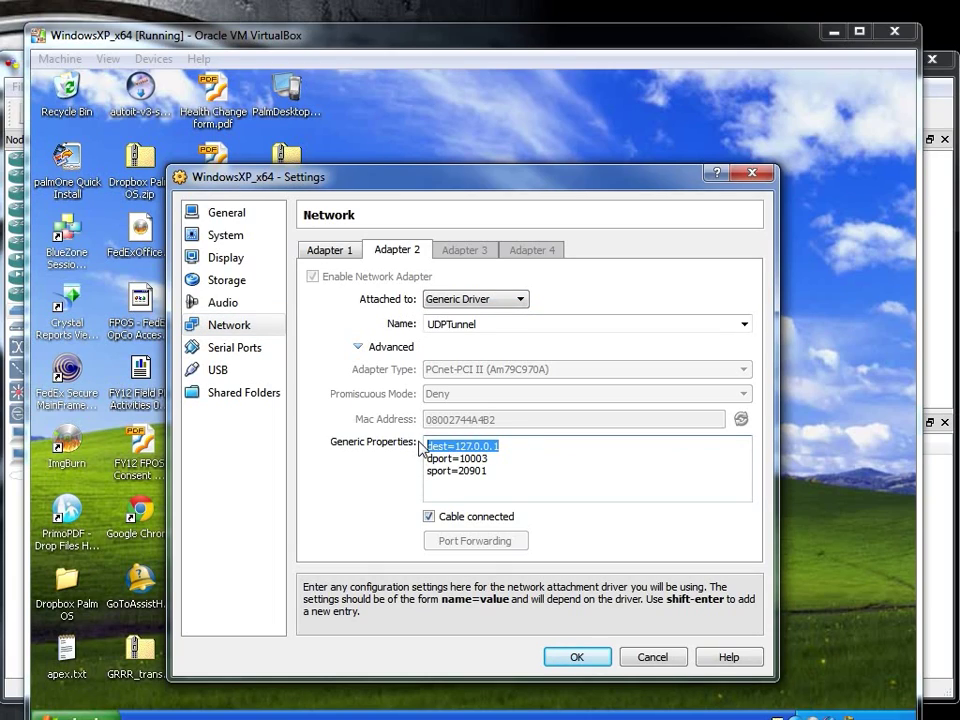
{"action": "left_click_drag", "start_coordinate": [489, 459], "coordinate": [413, 467]}
{"action": "left_click_drag", "start_coordinate": [480, 482], "coordinate": [392, 480]}
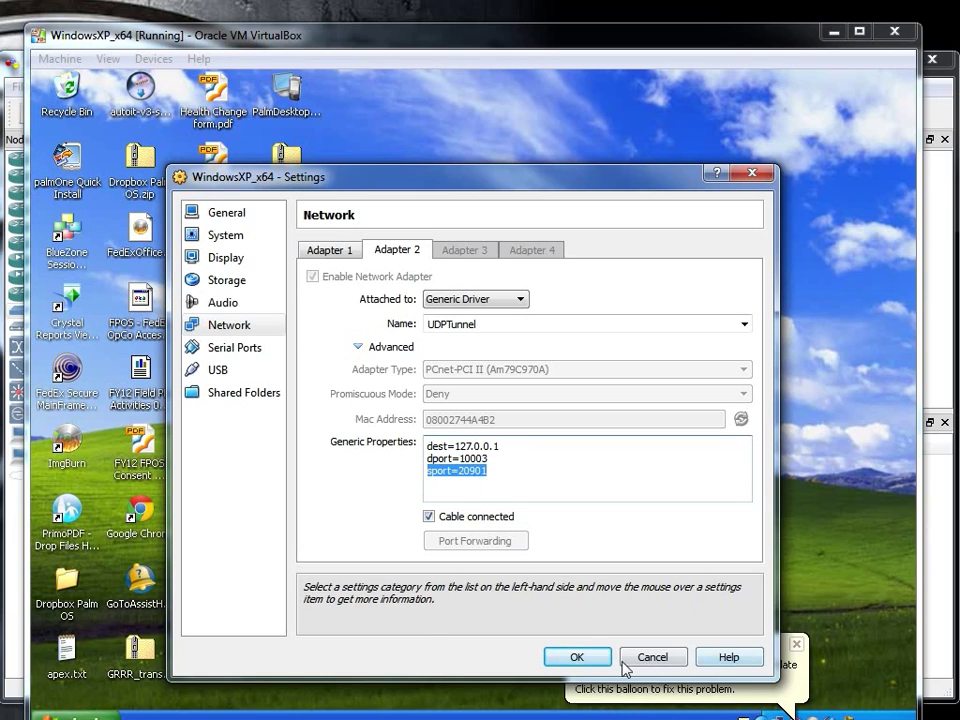
{"action": "left_click", "coordinate": [577, 657]}
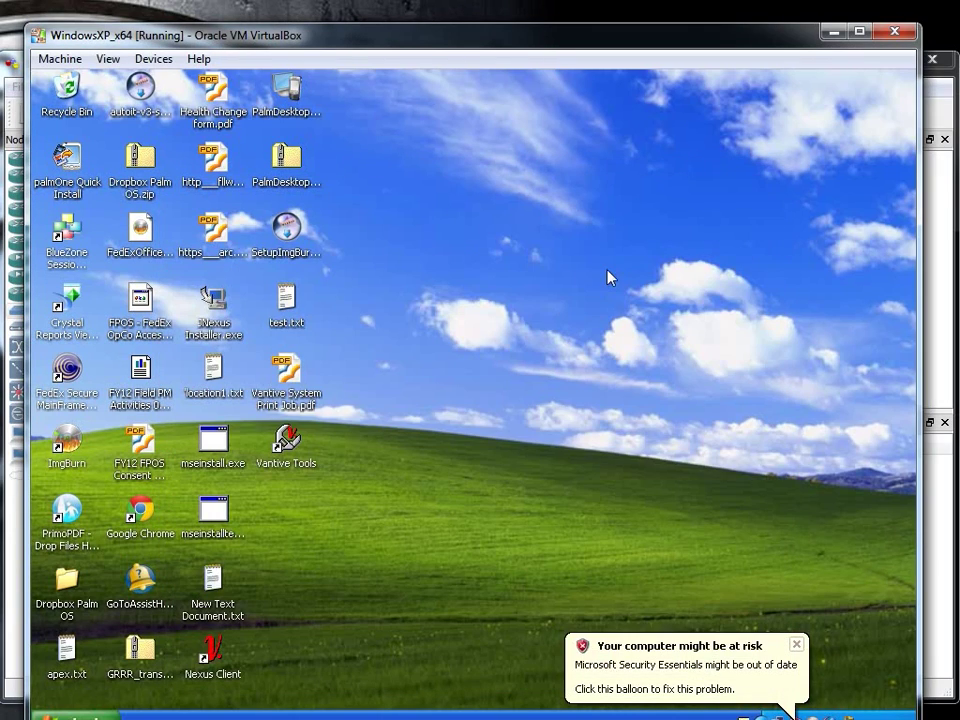
Dismiss the security balloon and open Network Connections from the Windows XP Control Panel
{"action": "left_click", "coordinate": [796, 644]}
{"action": "left_click", "coordinate": [70, 714]}
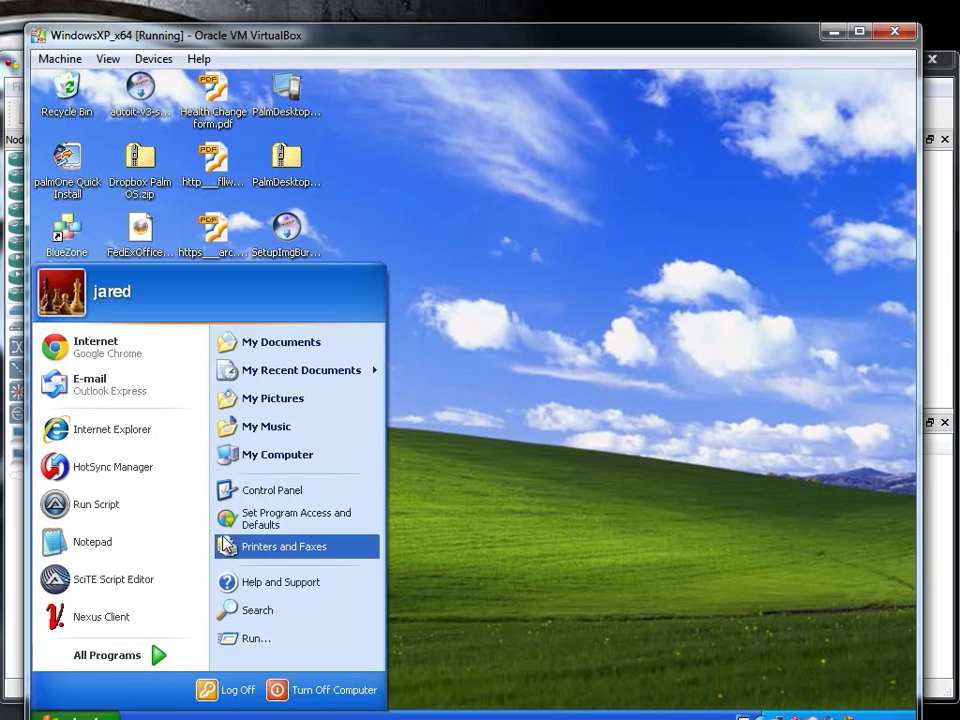
{"action": "left_click", "coordinate": [289, 492]}
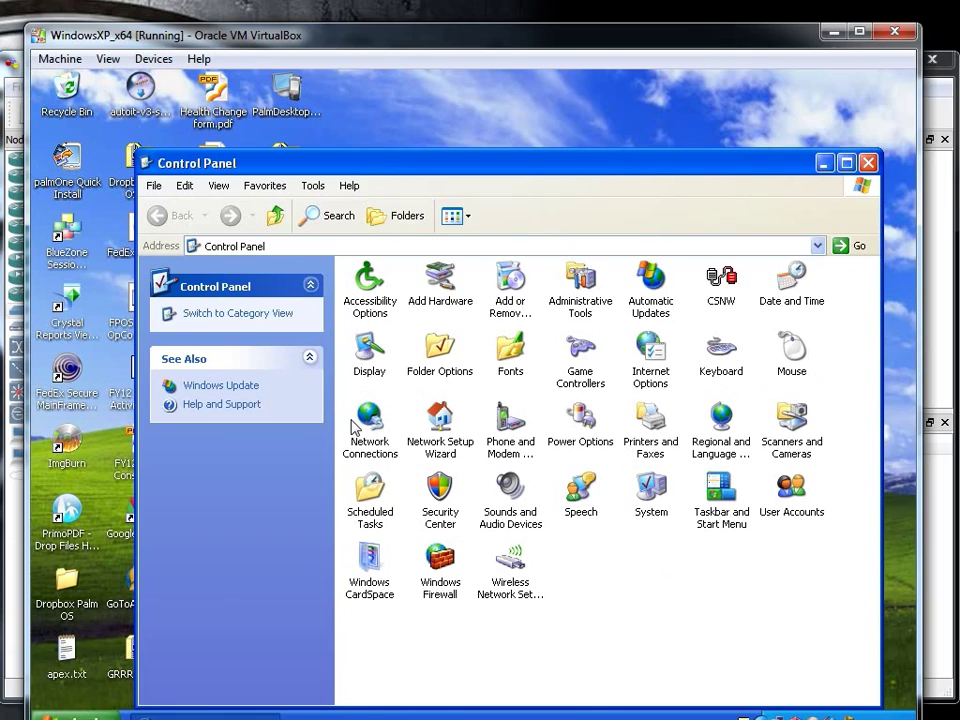
{"action": "double_click", "coordinate": [360, 428]}
Move the Network Connections window up and show the details of Local Area Connection 4
{"action": "left_click", "coordinate": [412, 338]}
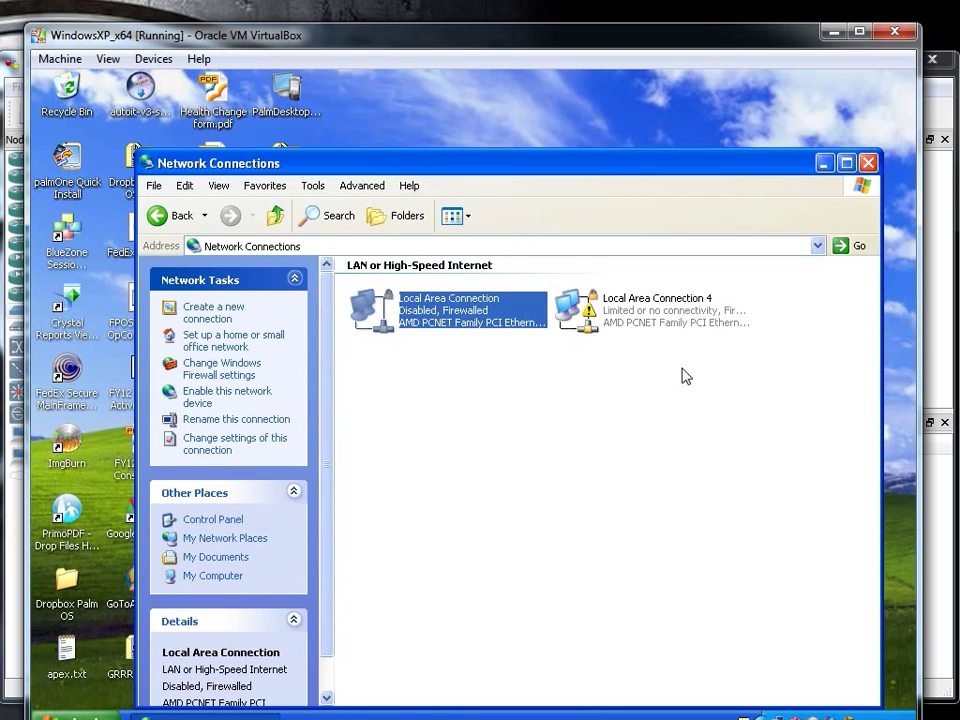
{"action": "left_click_drag", "start_coordinate": [645, 167], "coordinate": [633, 133]}
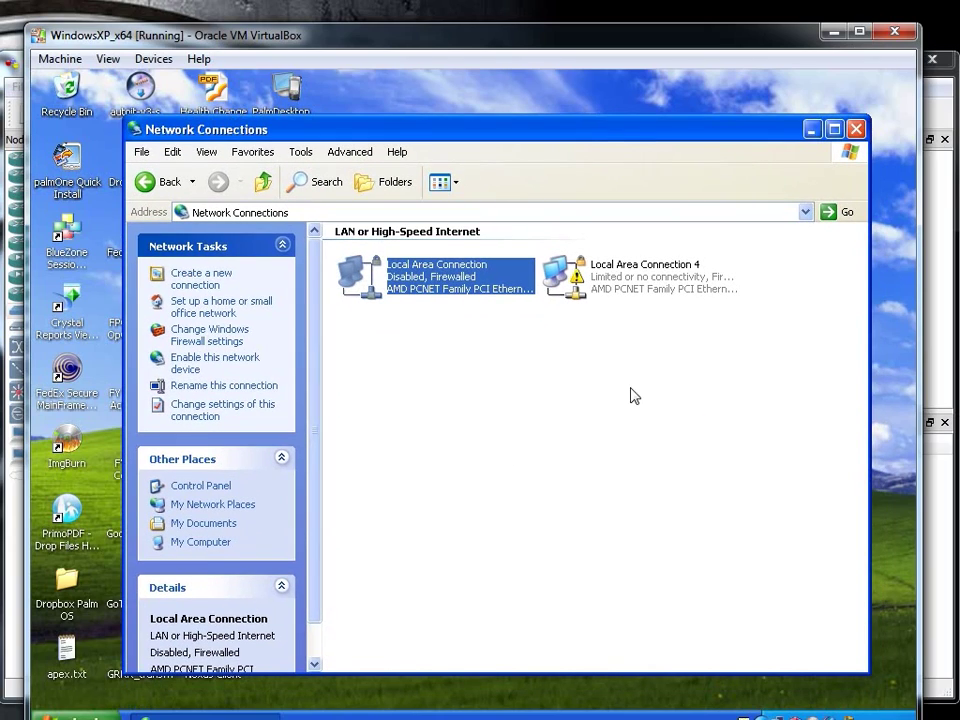
{"action": "left_click", "coordinate": [654, 291]}
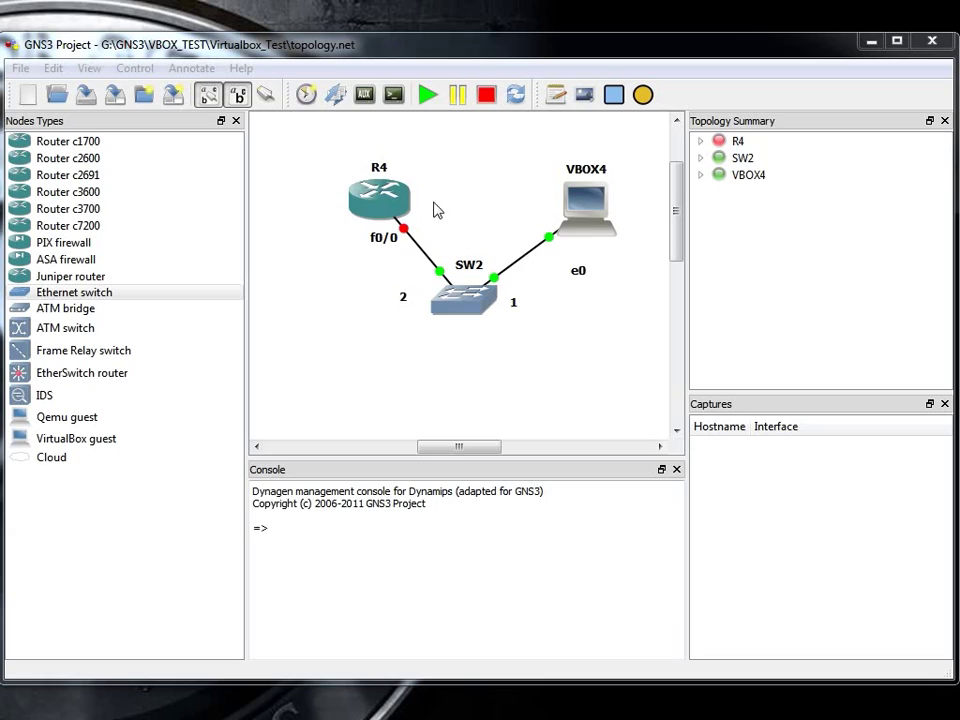
Start router R4 and open its Dynamips console from the node's right-click menu
{"action": "right_click", "coordinate": [392, 200]}
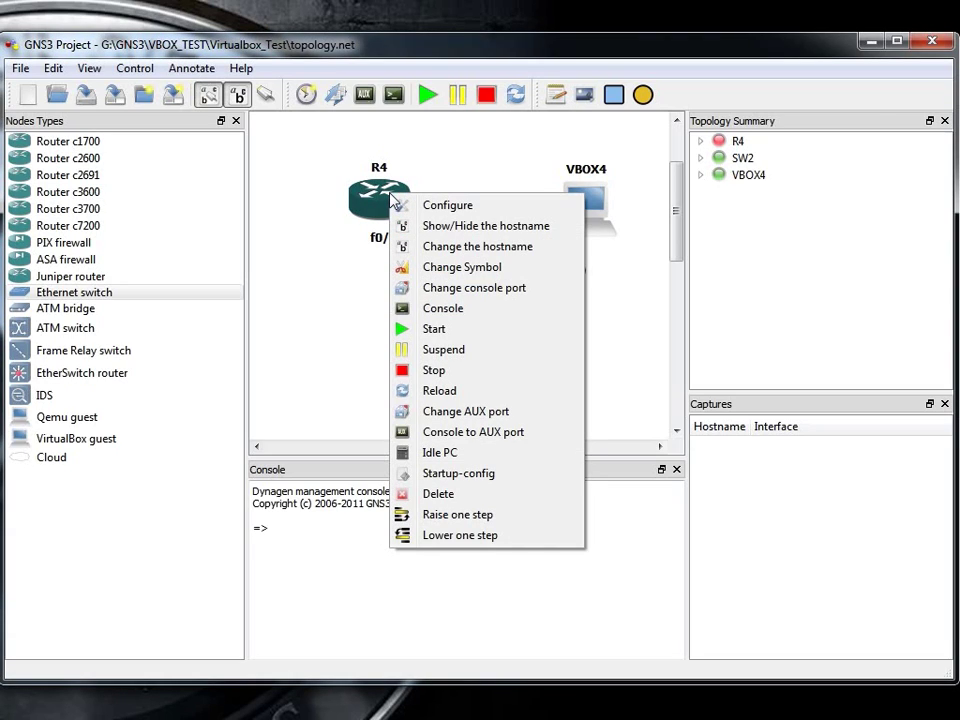
{"action": "left_click", "coordinate": [461, 330]}
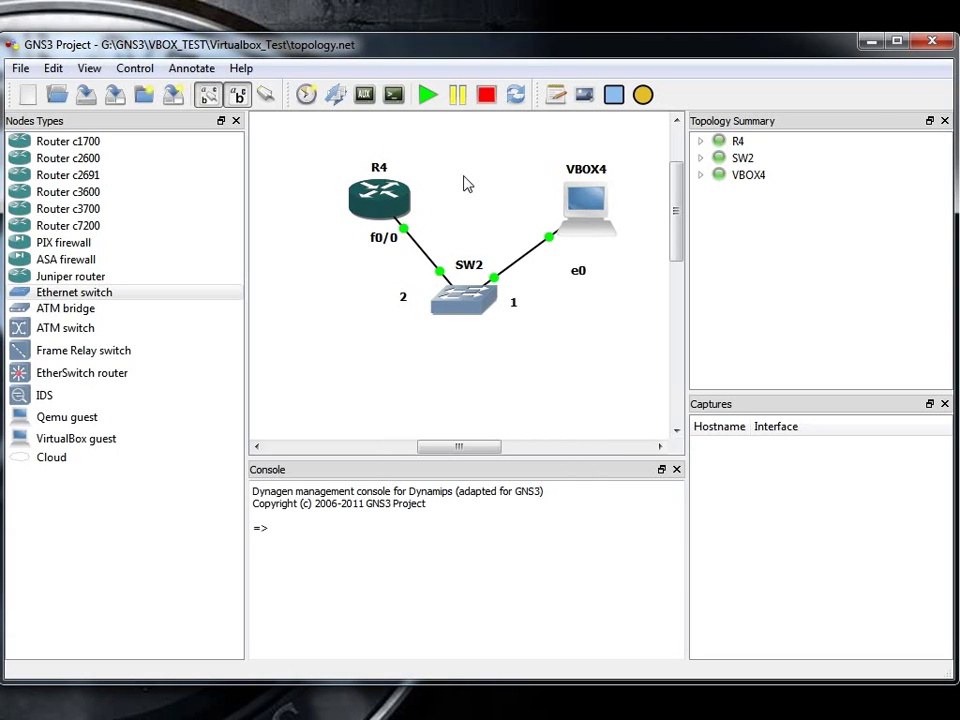
{"action": "right_click", "coordinate": [391, 188]}
{"action": "left_click", "coordinate": [478, 310]}
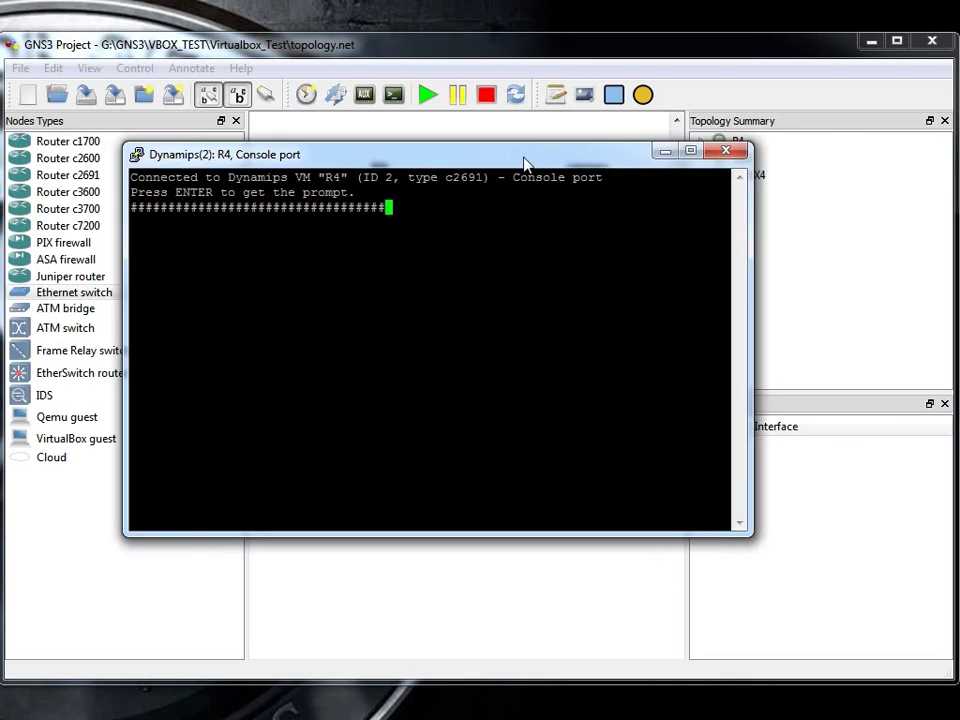
Decline R4's initial configuration dialog and enter global configuration with 'en' and 'conf t'
{"action": "left_click_drag", "start_coordinate": [525, 165], "coordinate": [658, 171]}
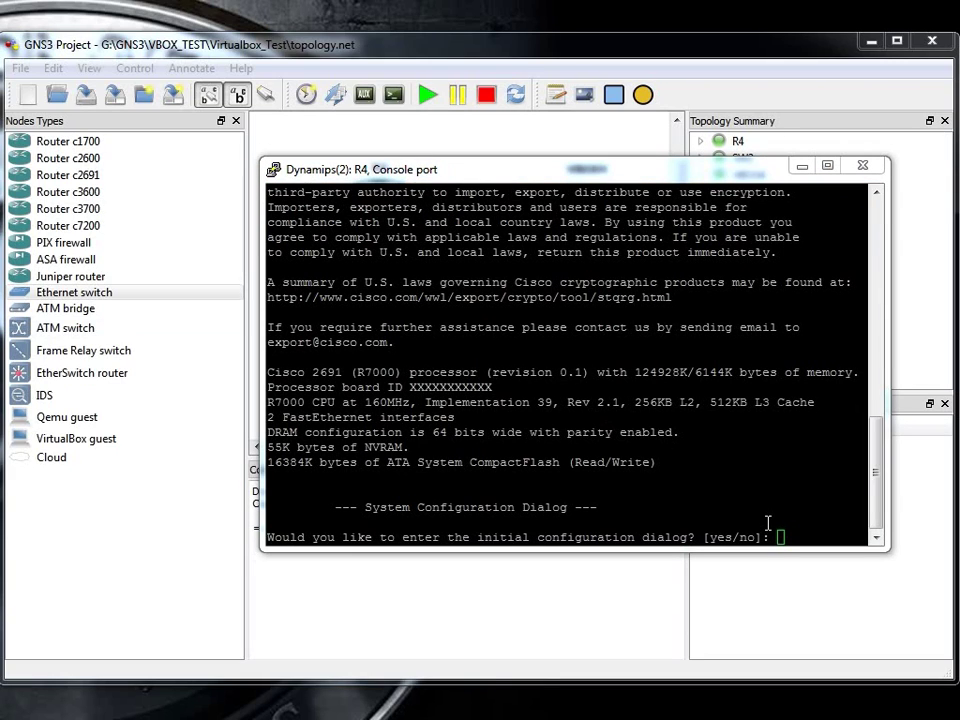
{"action": "type", "text": "no"}
{"action": "key", "text": "Return"}
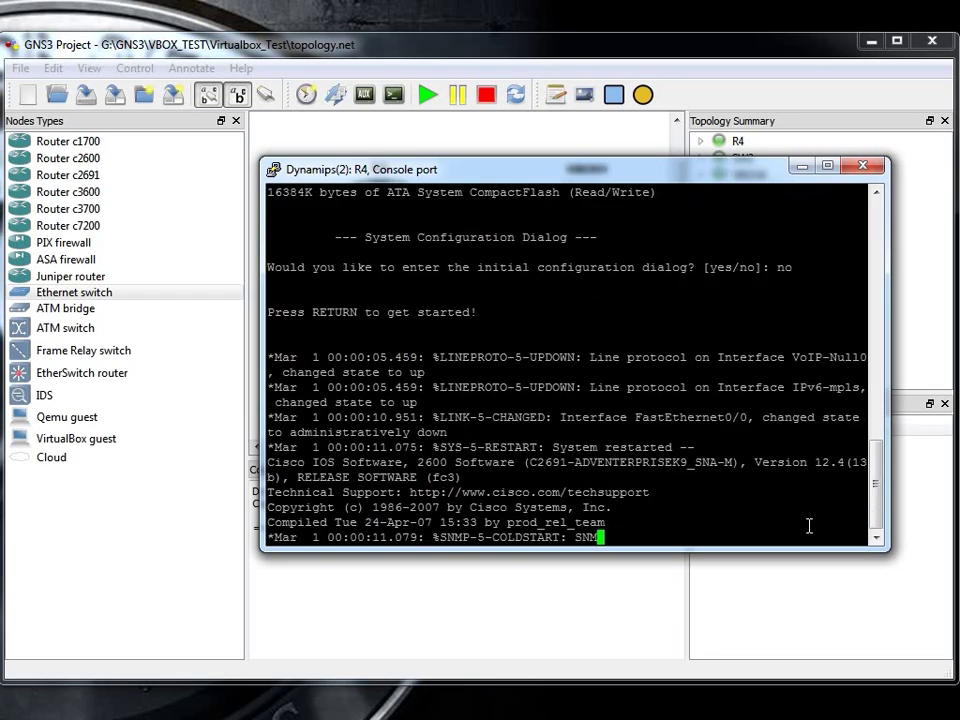
{"action": "key", "text": "Return"}
{"action": "key", "text": "Return"}
{"action": "key", "text": "Return"}
{"action": "key", "text": "Return"}
{"action": "key", "text": "Return"}
{"action": "key", "text": "Return"}
{"action": "type", "text": "en"}
{"action": "key", "text": "Return"}
{"action": "type", "text": "conf t"}
{"action": "key", "text": "Return"}
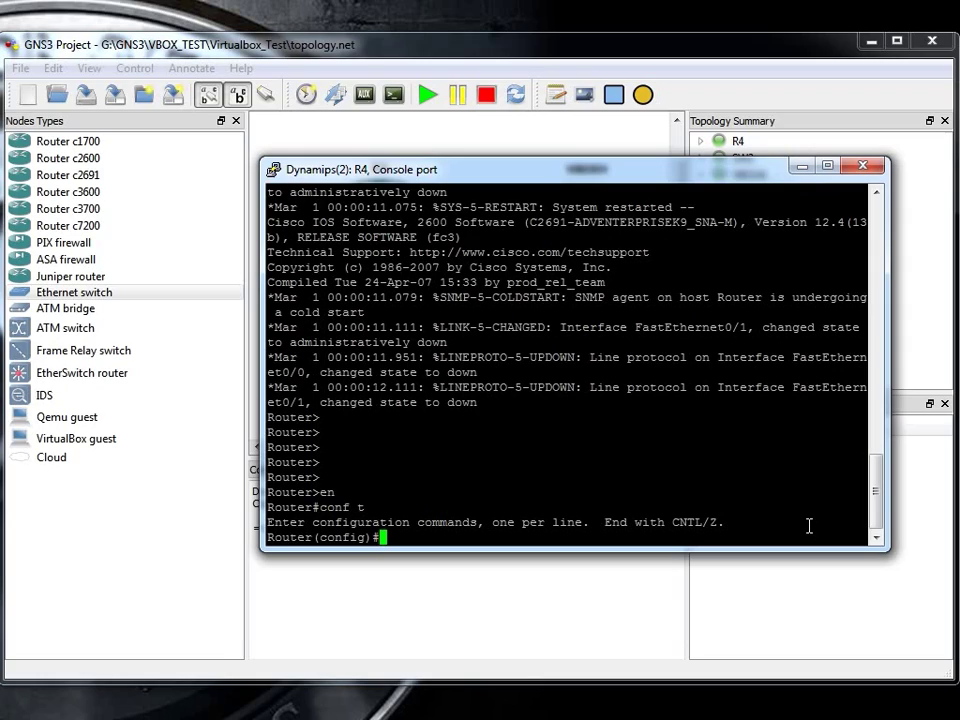
Enter interface configuration for fa0/0 with 'int fa0/0' and reposition the console window
{"action": "type", "text": "int g"}
{"action": "key", "text": "BackSpace"}
{"action": "type", "text": "fa0/0"}
{"action": "key", "text": "Return"}
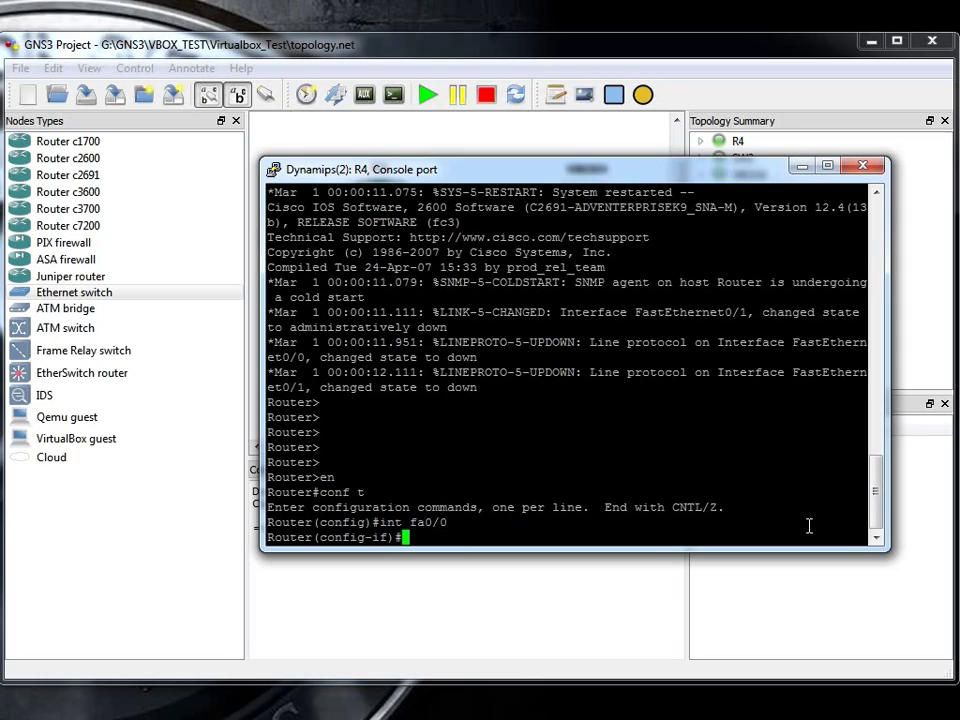
{"action": "left_click_drag", "start_coordinate": [700, 169], "coordinate": [697, 185]}
{"action": "left_click_drag", "start_coordinate": [688, 283], "coordinate": [703, 171]}
Give fa0/0 address 192.168.1.1 255.255.255.0 and enable it with 'no shut'
{"action": "type", "text": "ip add 192.168.1.1 "}
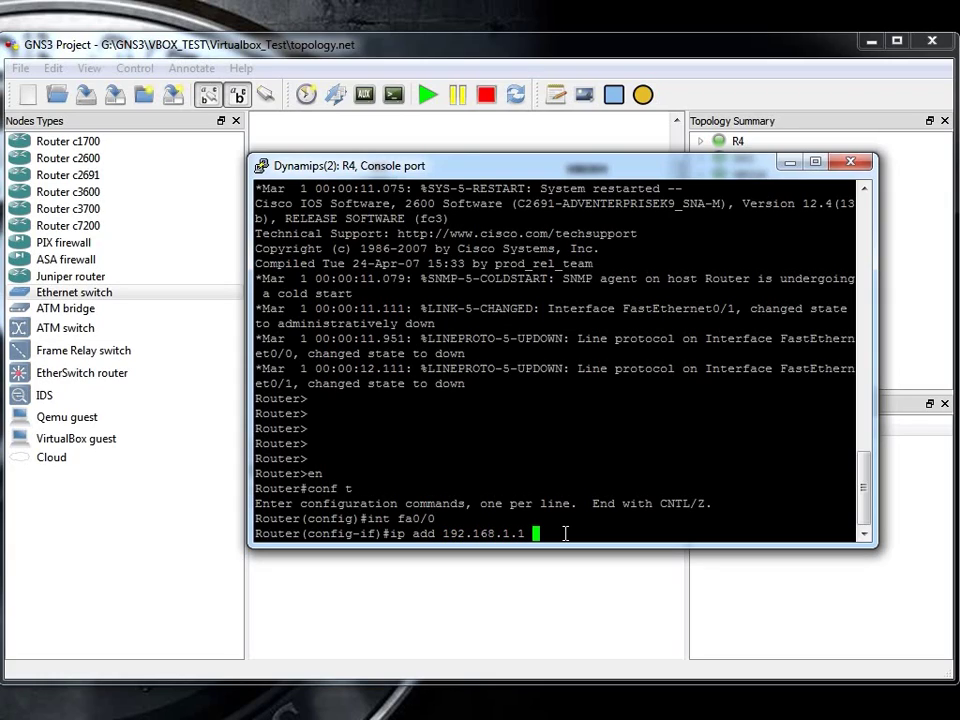
{"action": "type", "text": "255.255.255.0"}
{"action": "key", "text": "Return"}
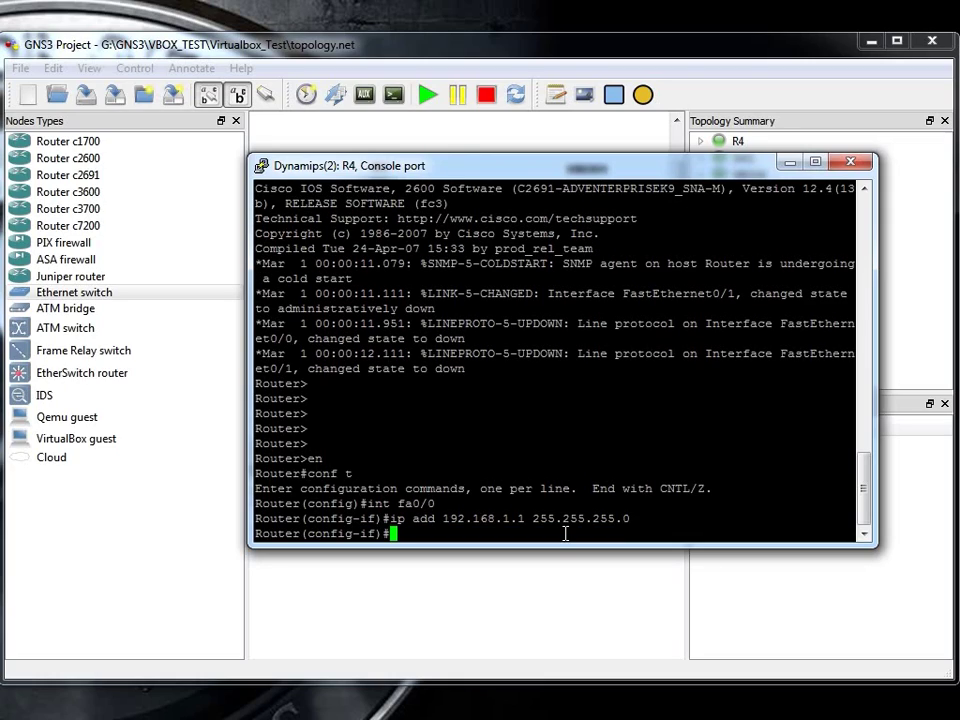
{"action": "type", "text": "no shut"}
{"action": "key", "text": "Return"}
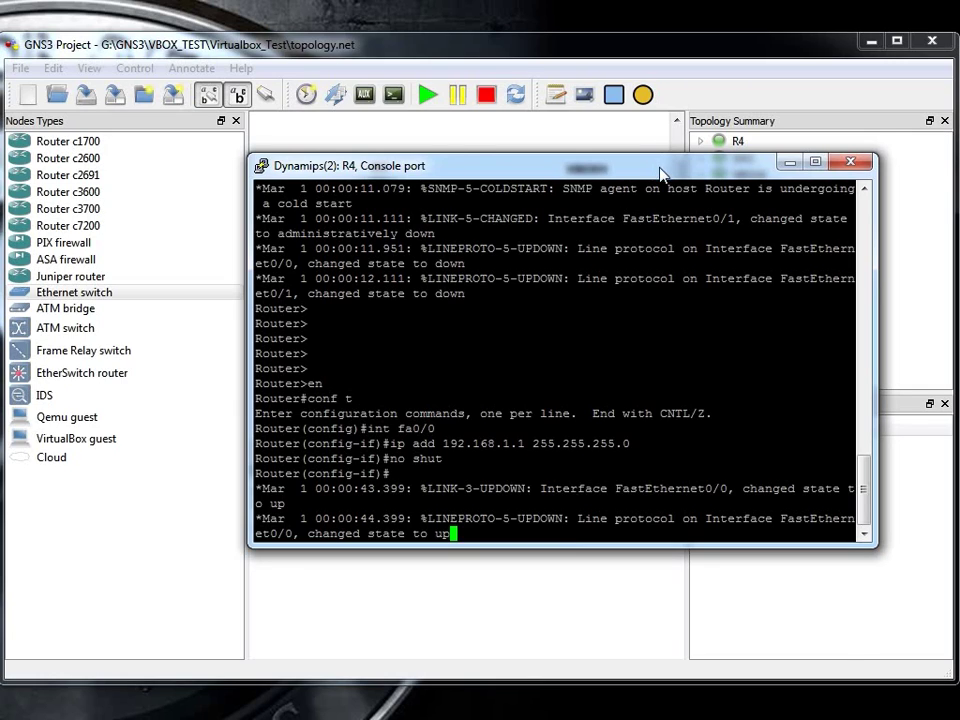
{"action": "left_click_drag", "start_coordinate": [661, 174], "coordinate": [619, 214]}
Exit configuration mode and run 'sh ip int b' to verify fa0/0 is up
{"action": "key", "text": "Return"}
{"action": "key", "text": "Return"}
{"action": "key", "text": "Return"}
{"action": "key", "text": "Return"}
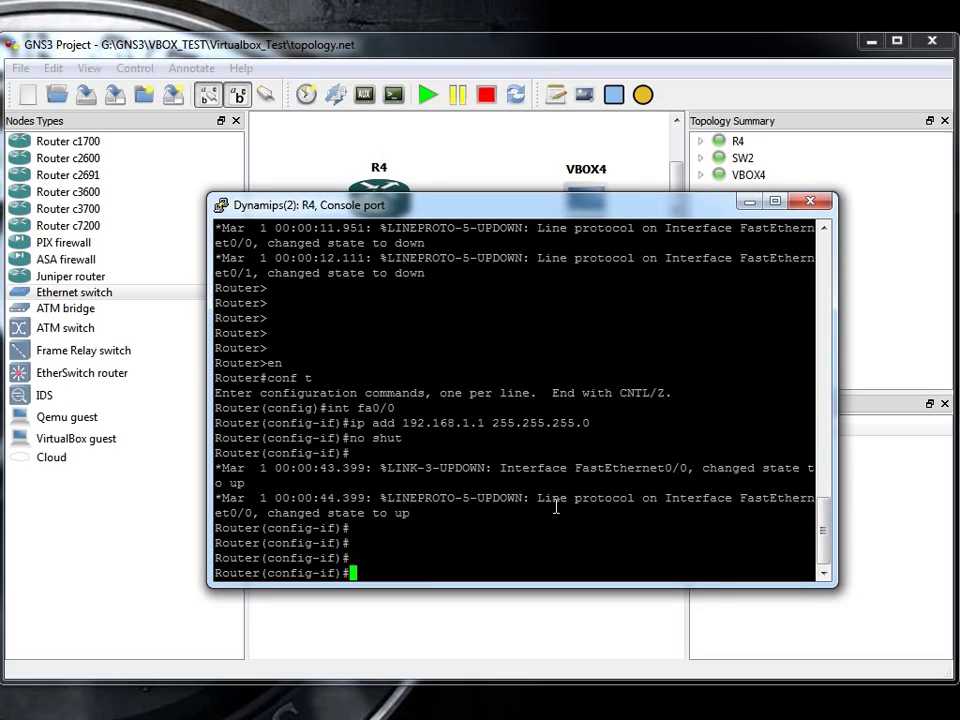
{"action": "type", "text": "exit"}
{"action": "key", "text": "Return"}
{"action": "type", "text": "exit"}
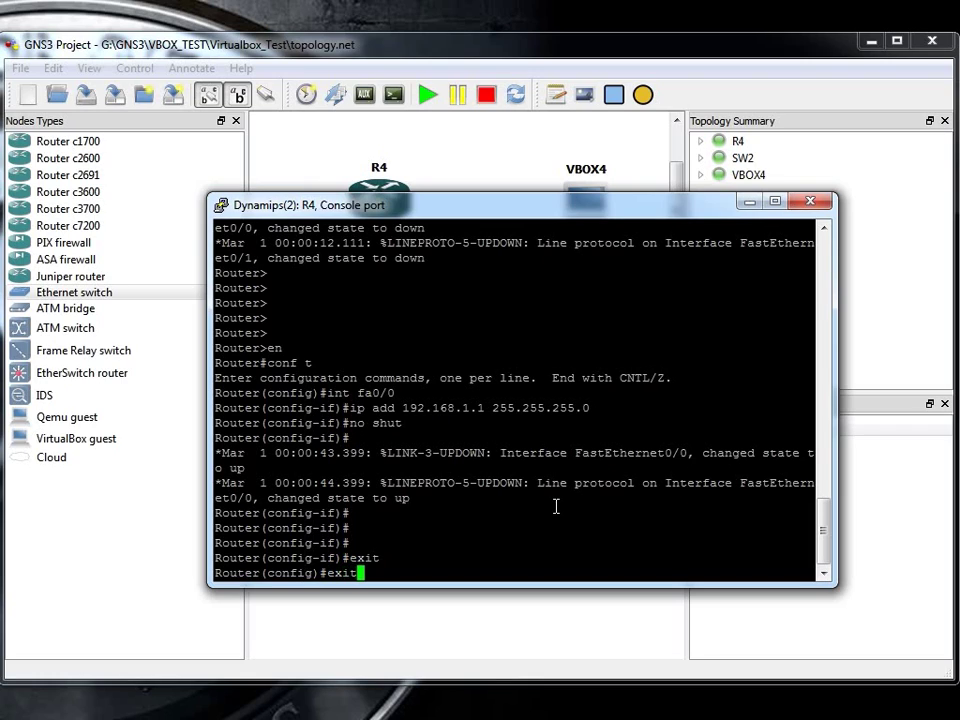
{"action": "key", "text": "Return"}
{"action": "type", "text": "sh"}
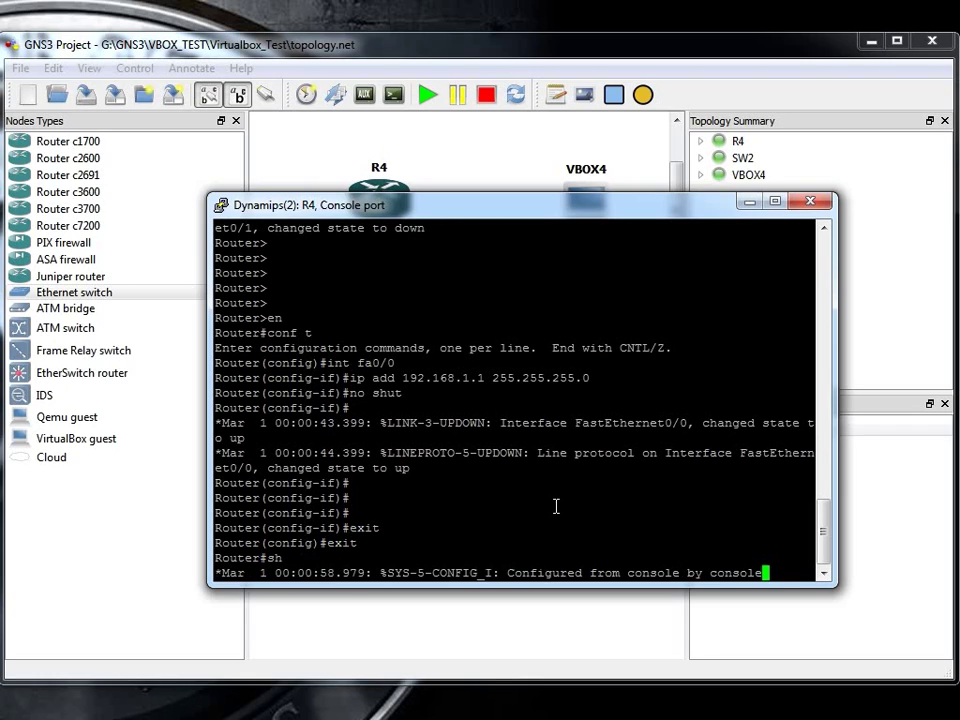
{"action": "type", "text": " ip int b"}
{"action": "key", "text": "Return"}
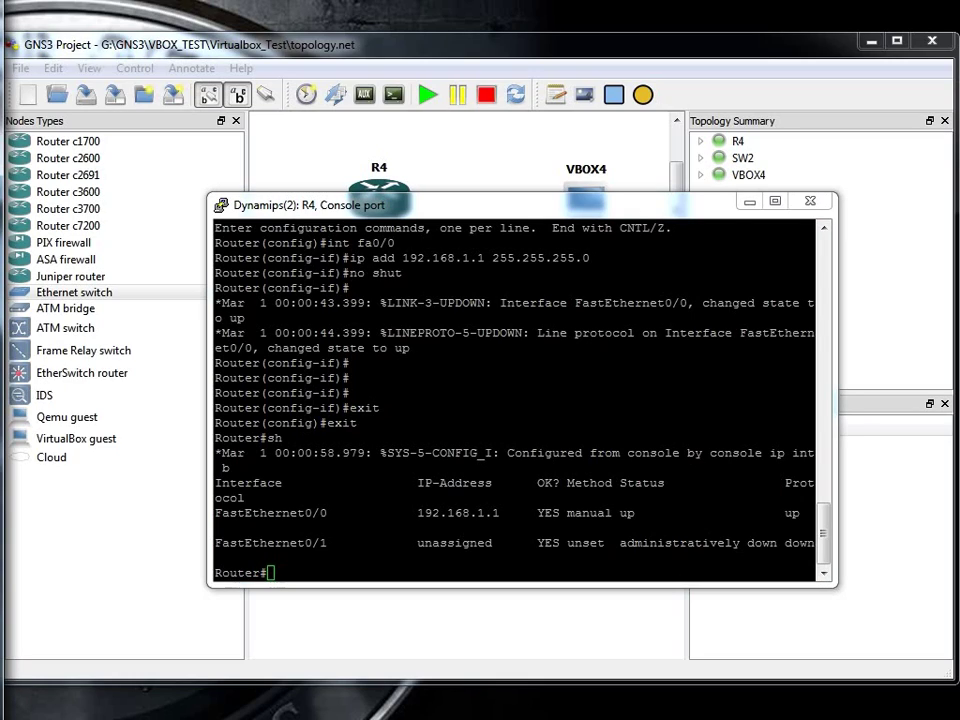
{"action": "left_click", "coordinate": [348, 575]}
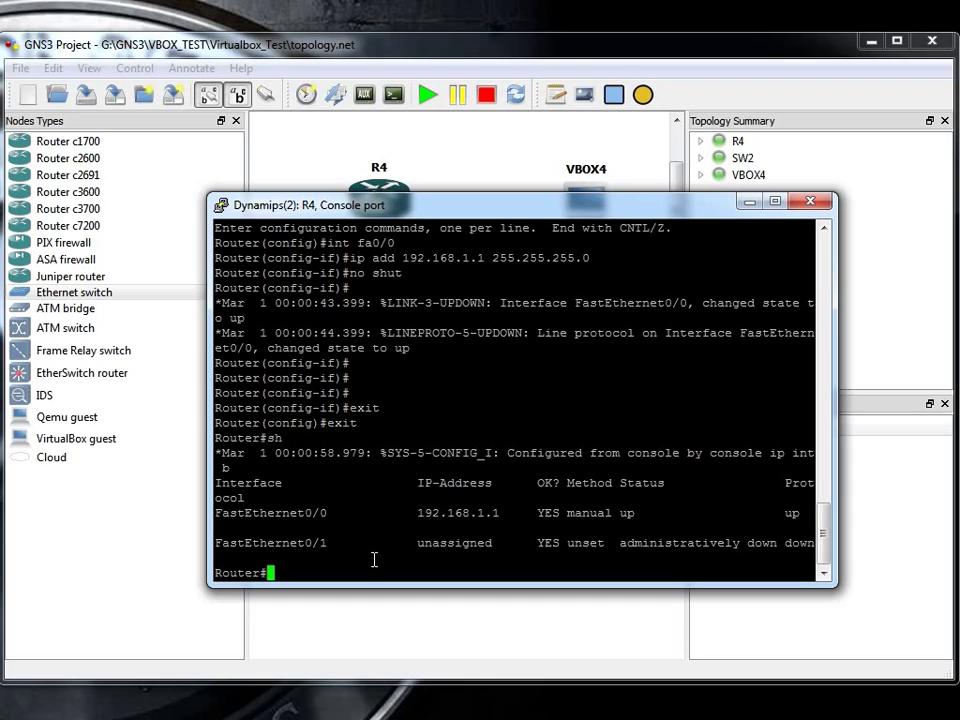
In global config on R4, enable service dhcp and create the DHCP pool 192.168.1.0/24
{"action": "type", "text": "conf t"}
{"action": "key", "text": "Return"}
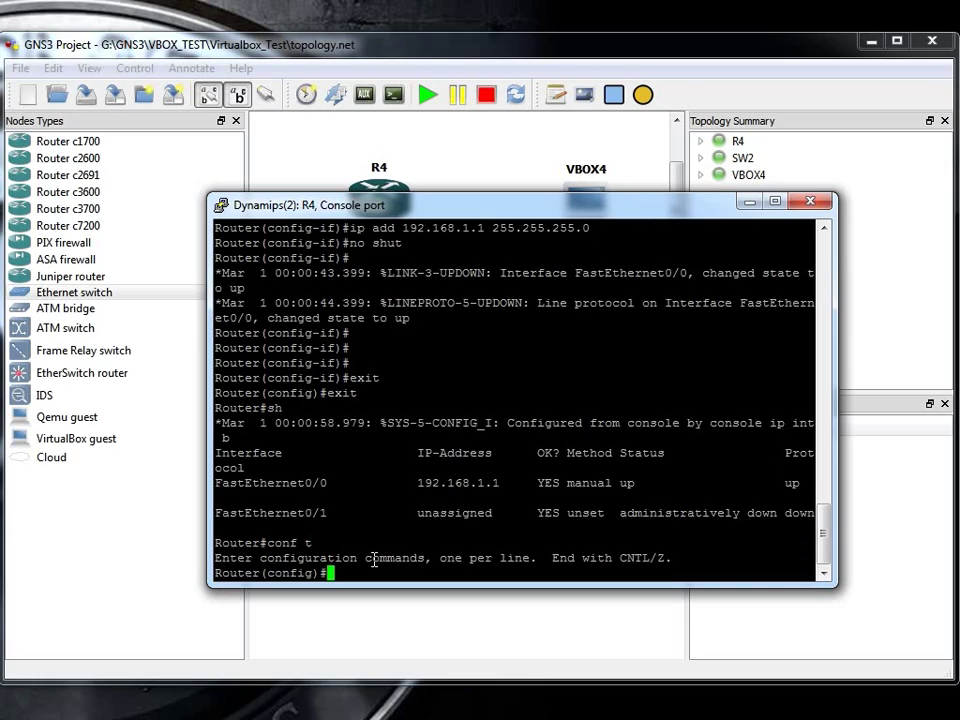
{"action": "type", "text": "service dhcp"}
{"action": "key", "text": "Return"}
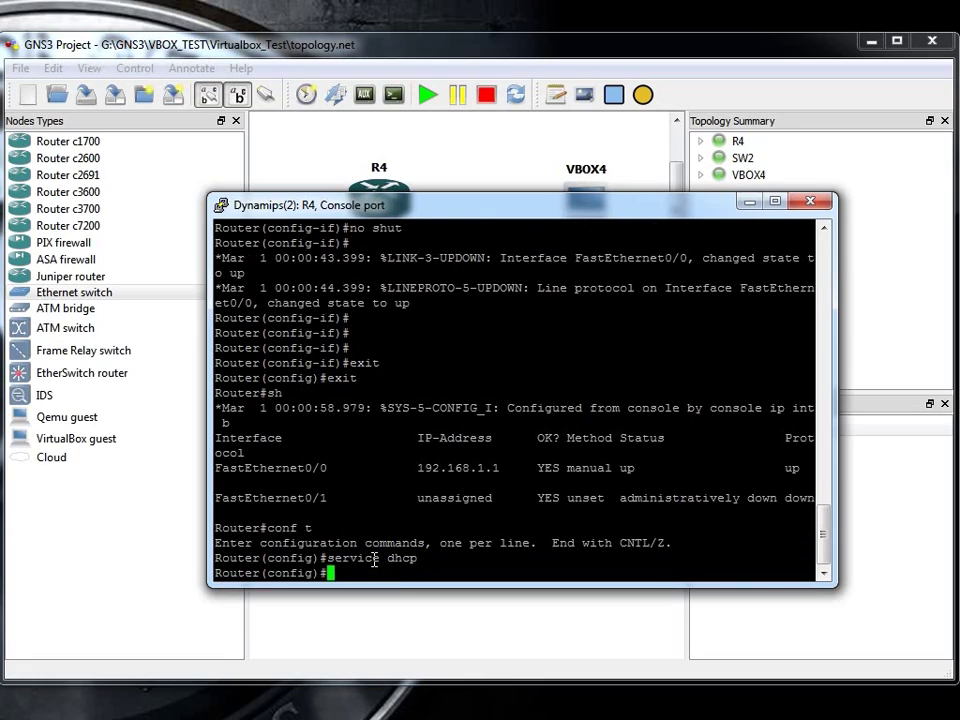
{"action": "type", "text": "ip dhcp pool "}
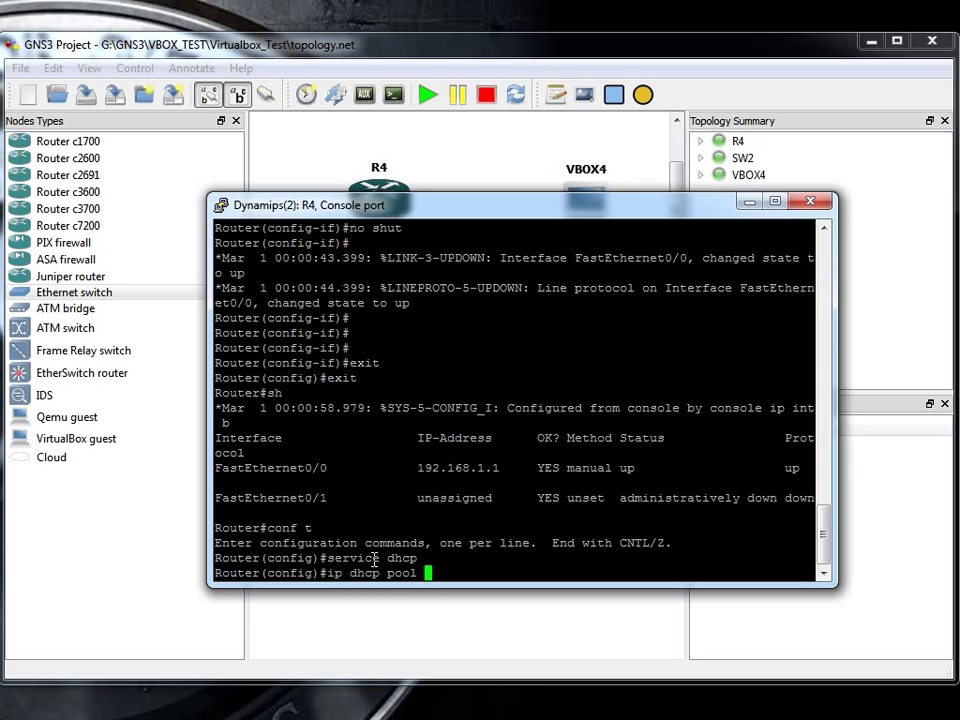
{"action": "type", "text": "192.168.1.1"}
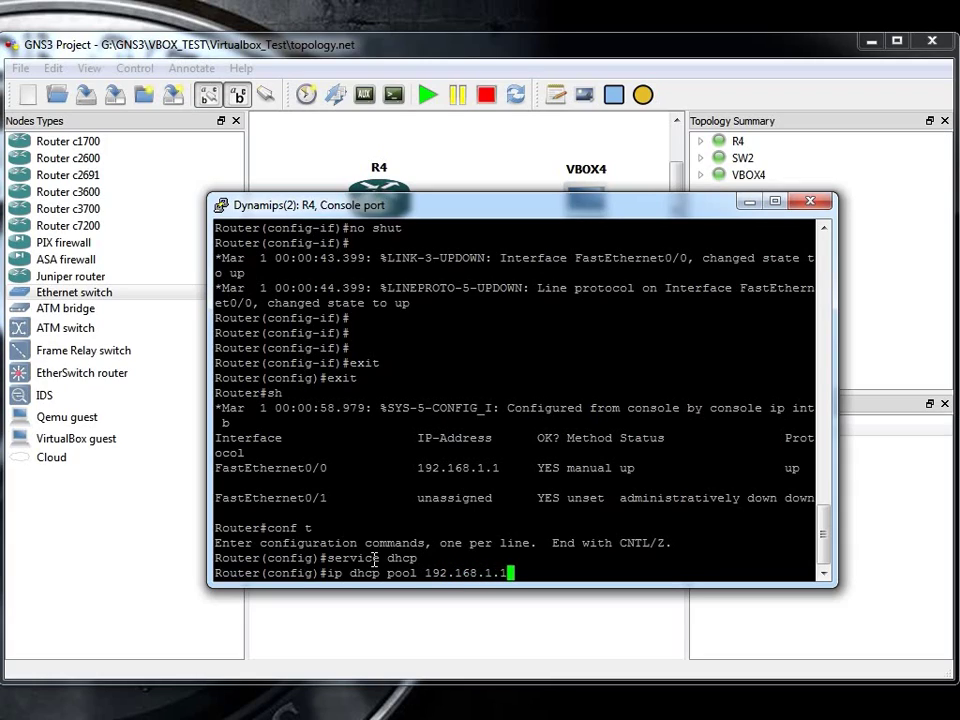
{"action": "type", "text": "0"}
{"action": "key", "text": "BackSpace"}
{"action": "key", "text": "BackSpace"}
{"action": "type", "text": "0/24"}
{"action": "key", "text": "Return"}
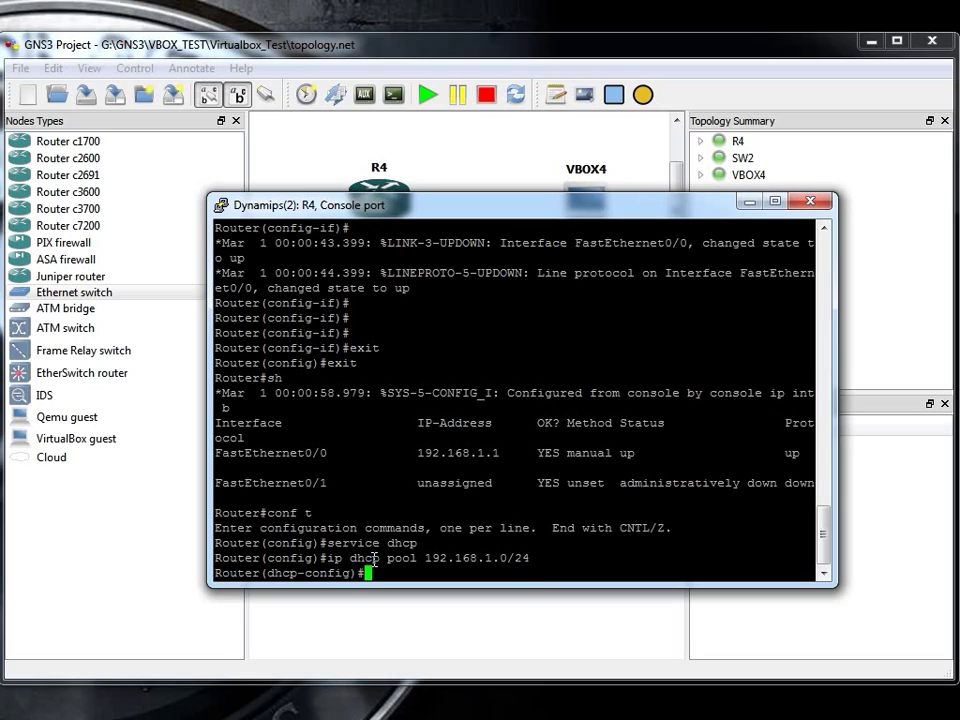
Give the pool network 192.168.1.0 255.255.255.0, with default-router and dns-server 192.168.1.1
{"action": "type", "text": "network 192.168.1.0 255.255.255.0"}
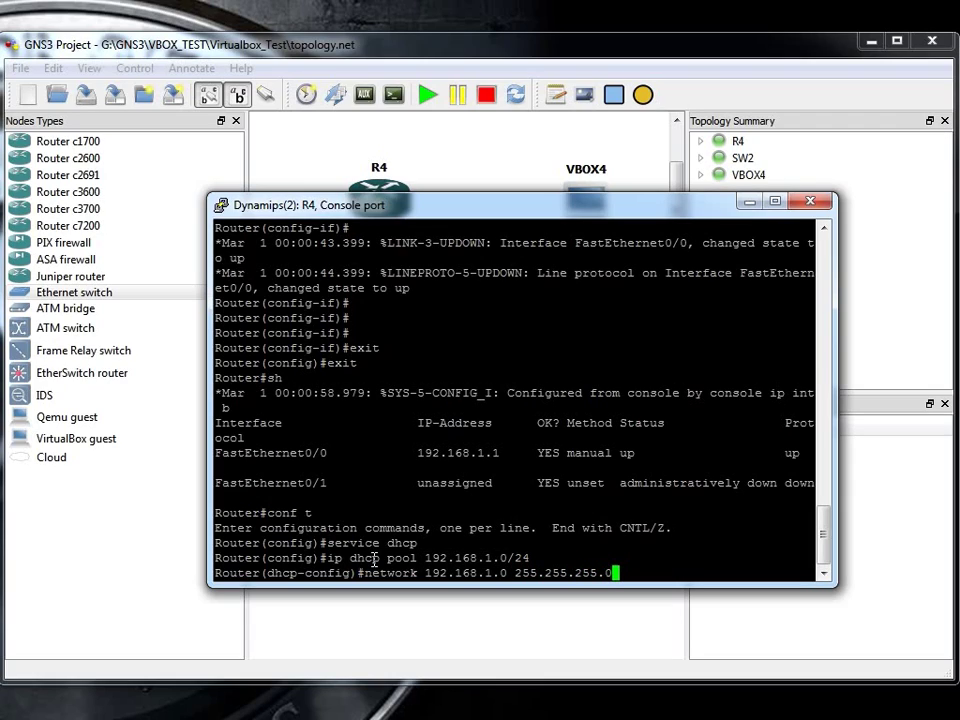
{"action": "key", "text": "Return"}
{"action": "type", "text": "default"}
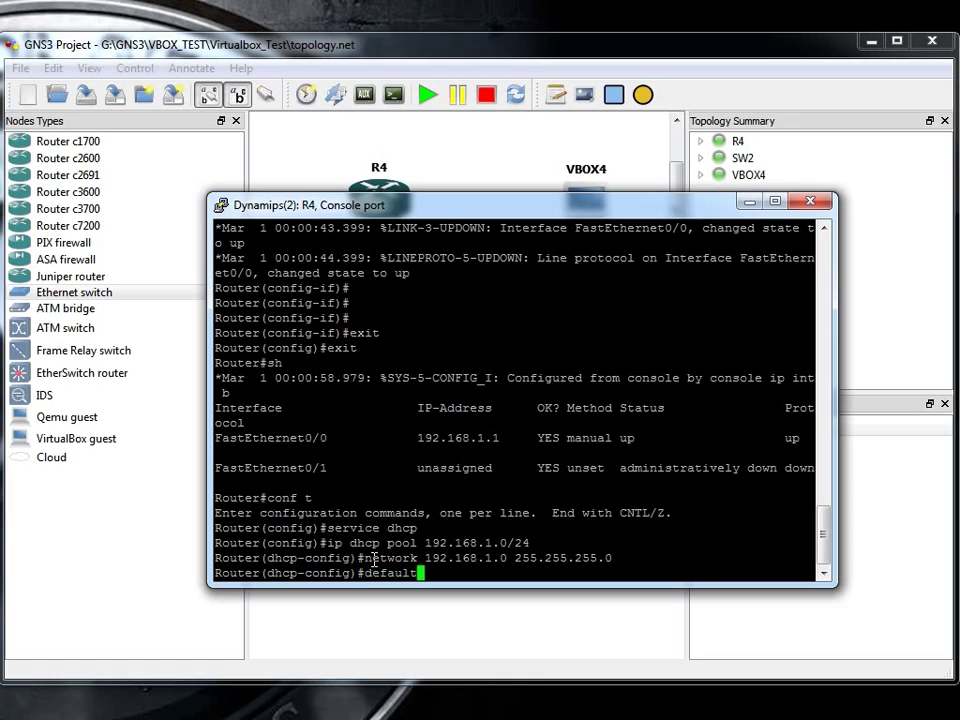
{"action": "type", "text": "-router 1"}
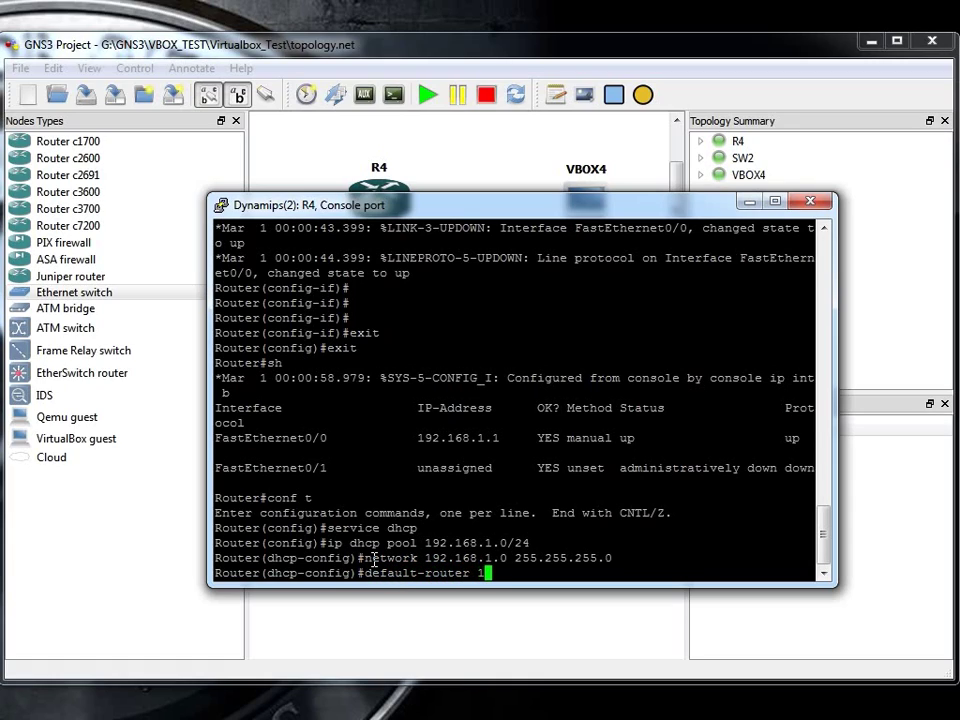
{"action": "type", "text": "92.168.1.1"}
{"action": "key", "text": "Return"}
{"action": "type", "text": "dns"}
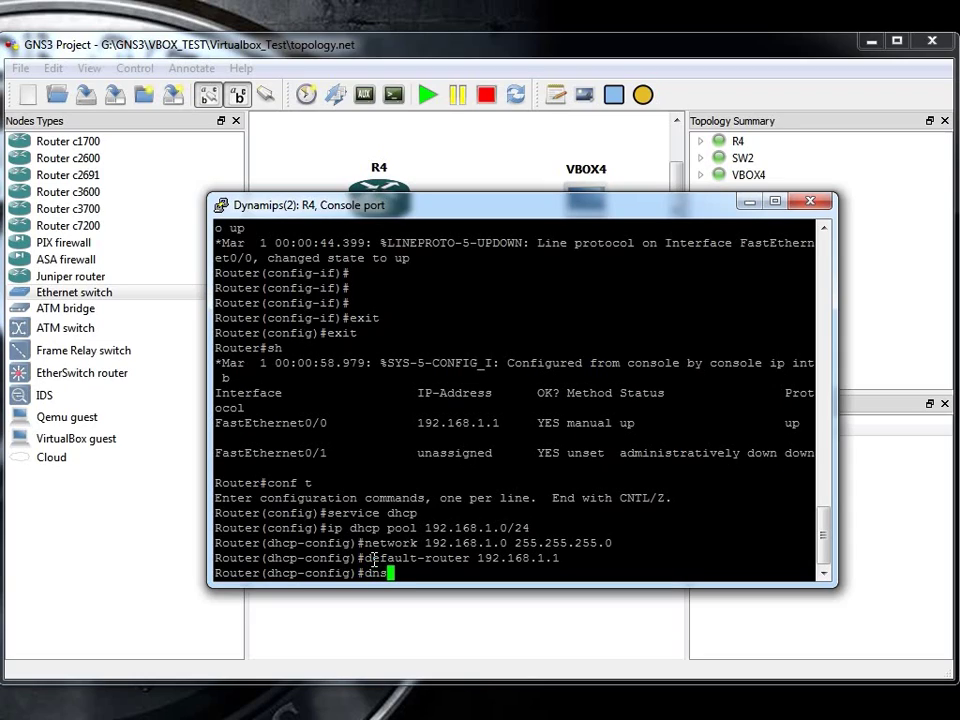
{"action": "type", "text": "-server 192.168.1.1"}
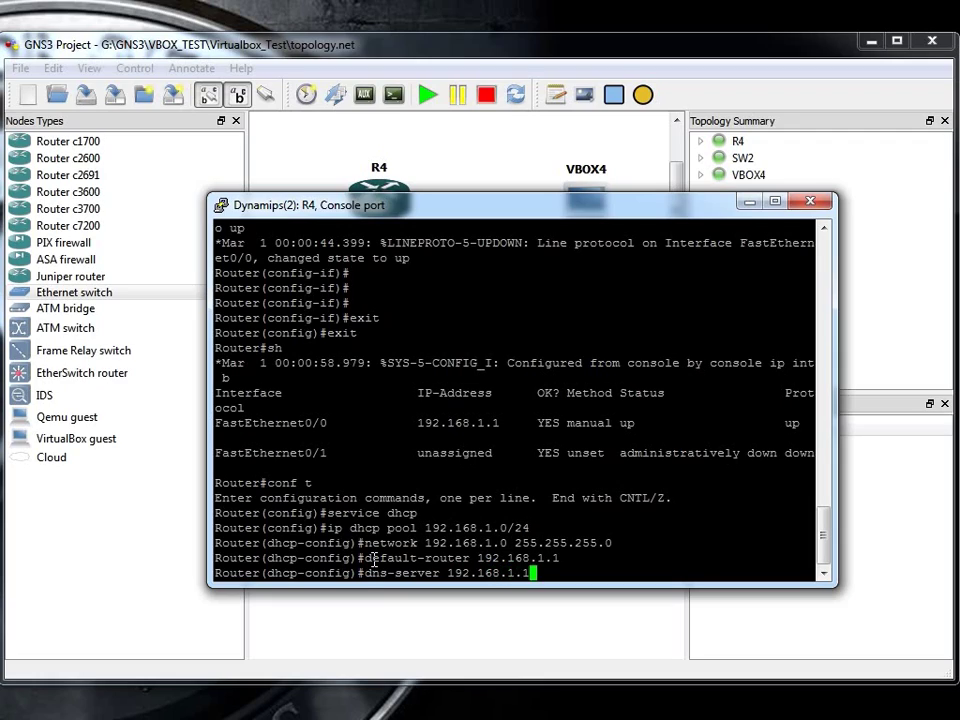
{"action": "key", "text": "Return"}
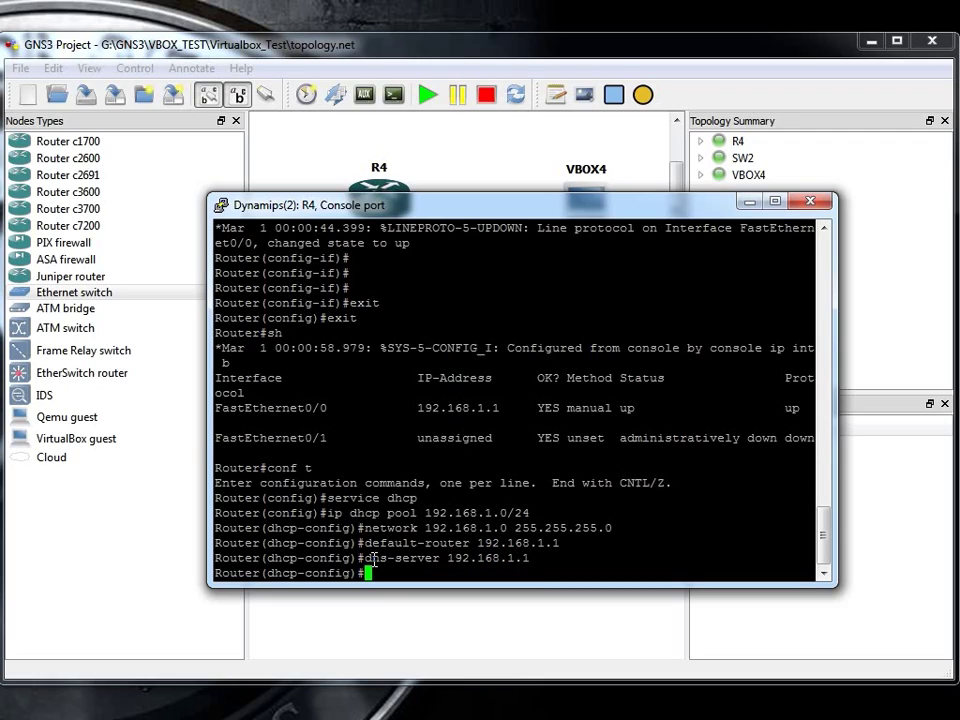
{"action": "type", "text": "exit"}
{"action": "key", "text": "Return"}
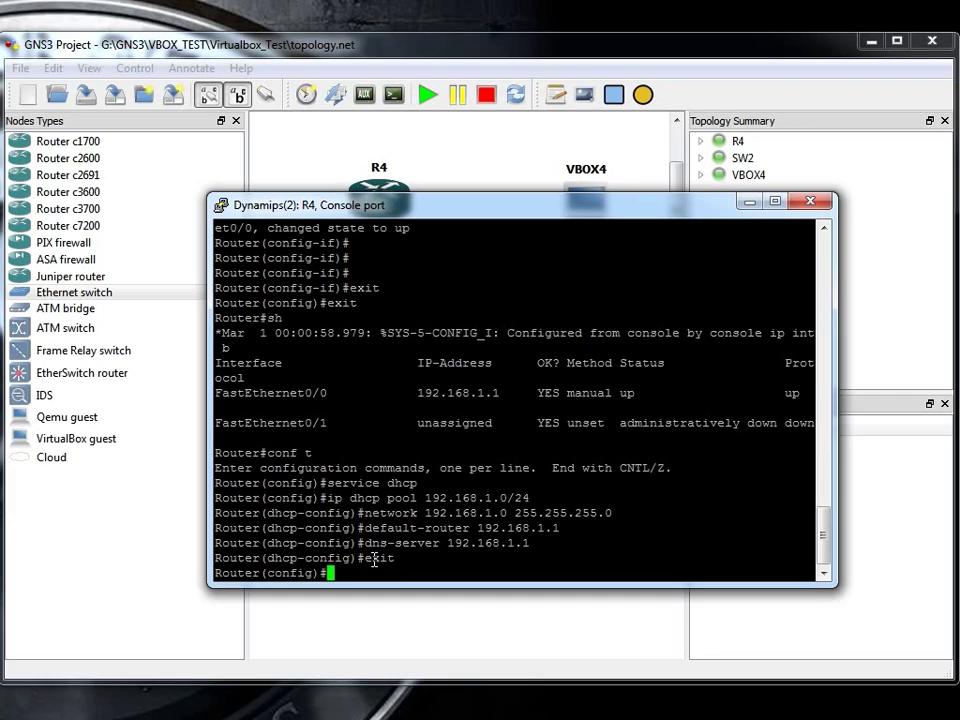
Exclude 192.168.1.200 through 192.168.1.255 from R4's DHCP leases
{"action": "type", "text": "ip dhcp excluded-a"}
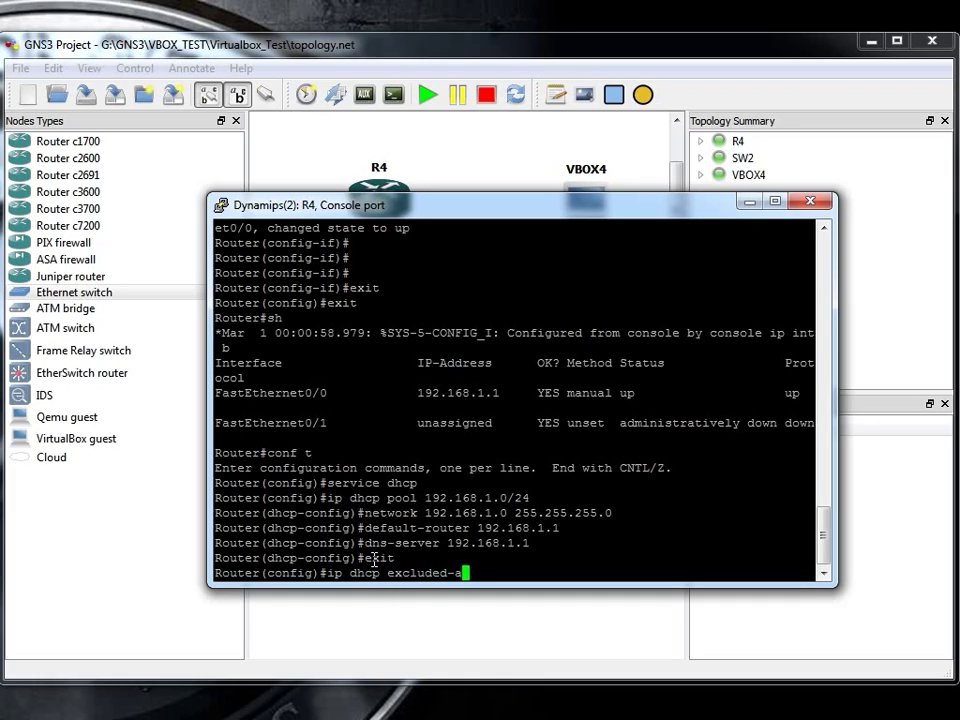
{"action": "type", "text": "ddress 192.168"}
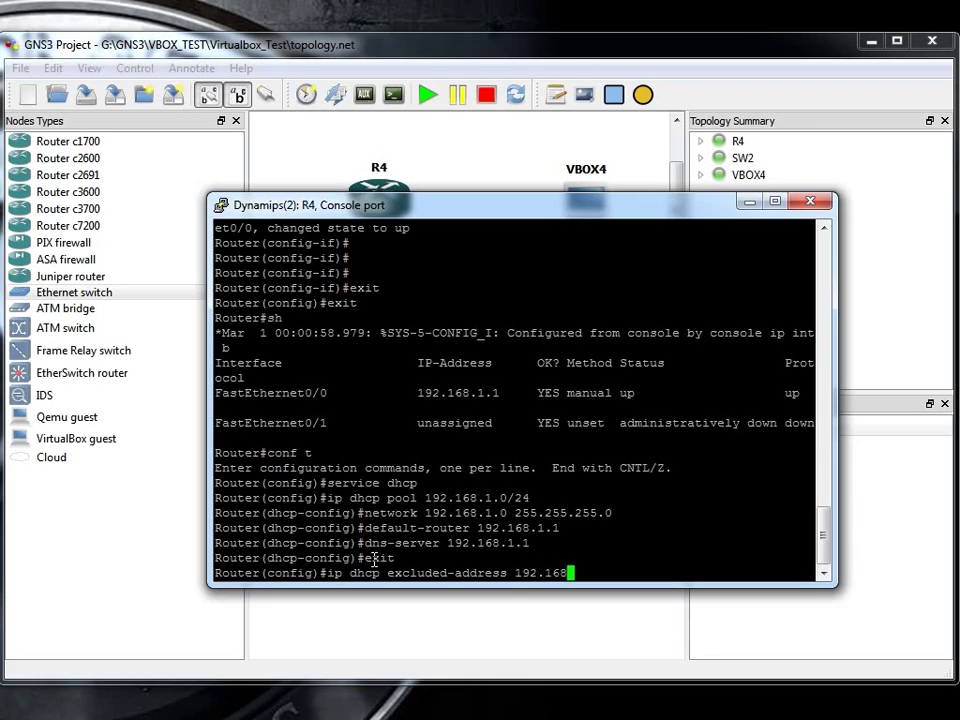
{"action": "type", "text": ".1.200 192.168.1.255"}
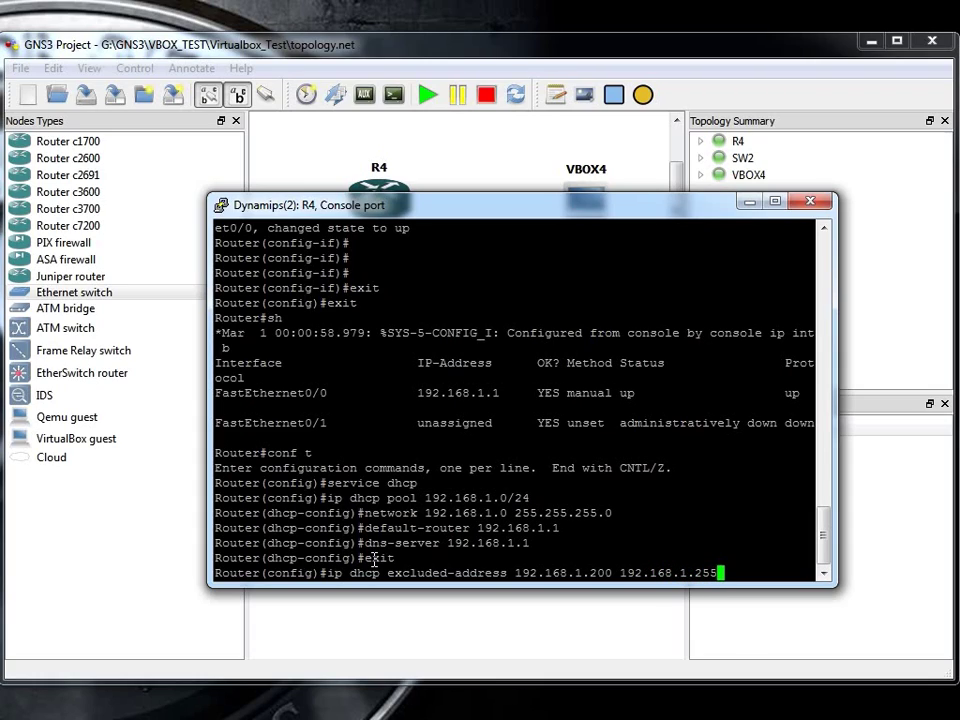
{"action": "key", "text": "Return"}
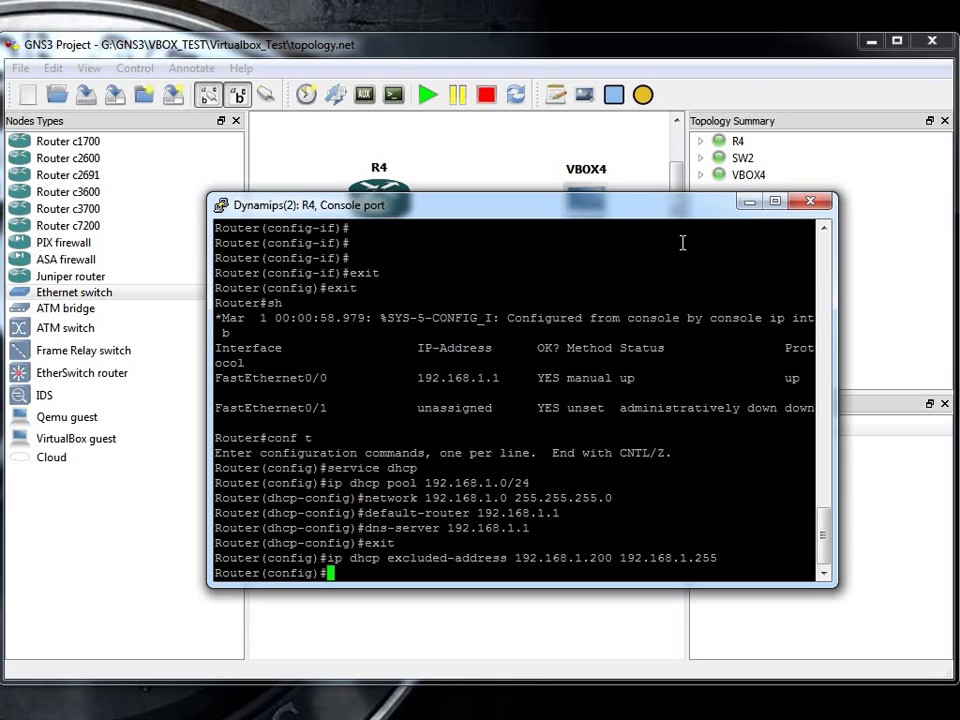
Minimize the R4 console, then repair Local Area Connection 4 to get a new DHCP address
{"action": "left_click", "coordinate": [749, 203]}
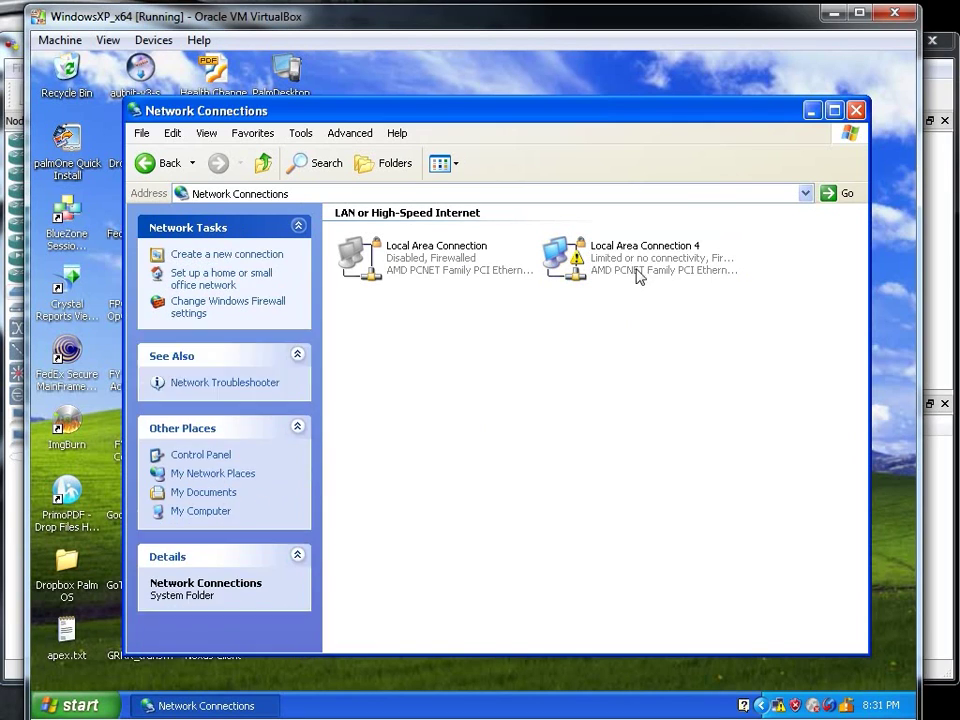
{"action": "right_click", "coordinate": [647, 266]}
{"action": "left_click", "coordinate": [645, 305]}
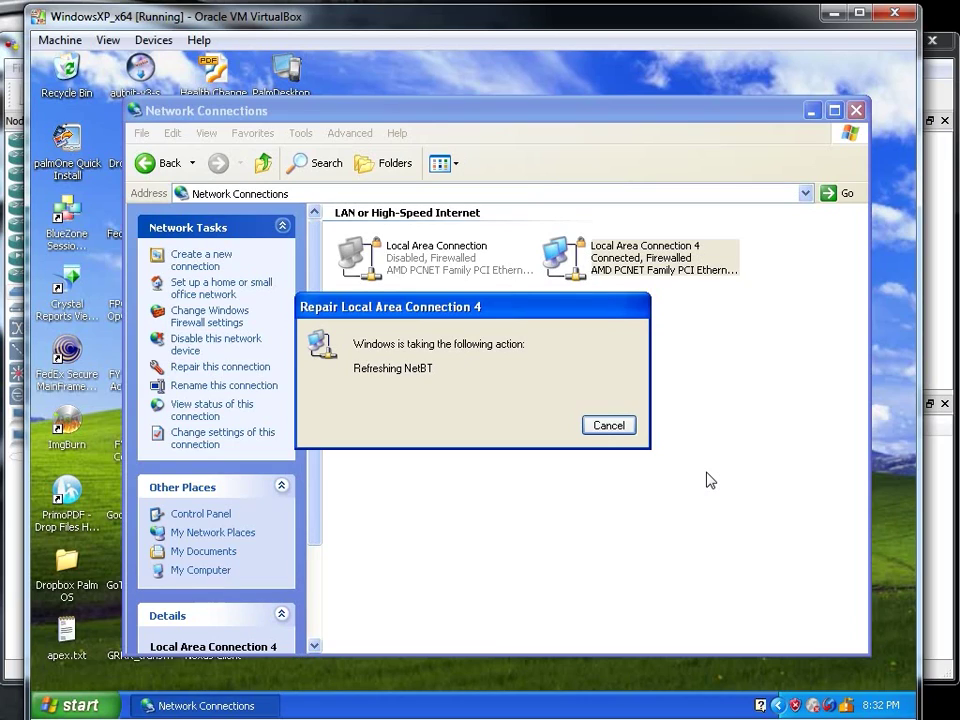
From a command prompt, ping 192.168.1.1 and stop it with Ctrl+C to view the statistics
{"action": "key", "text": "super"}
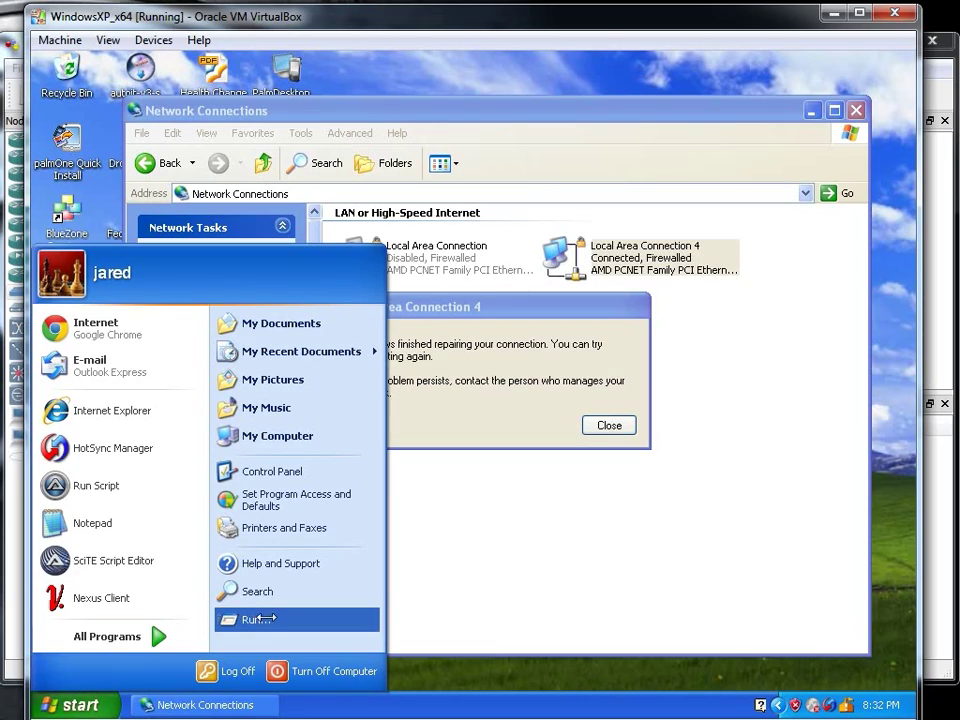
{"action": "left_click", "coordinate": [258, 619]}
{"action": "key", "text": "Return"}
{"action": "type", "text": "pin"}
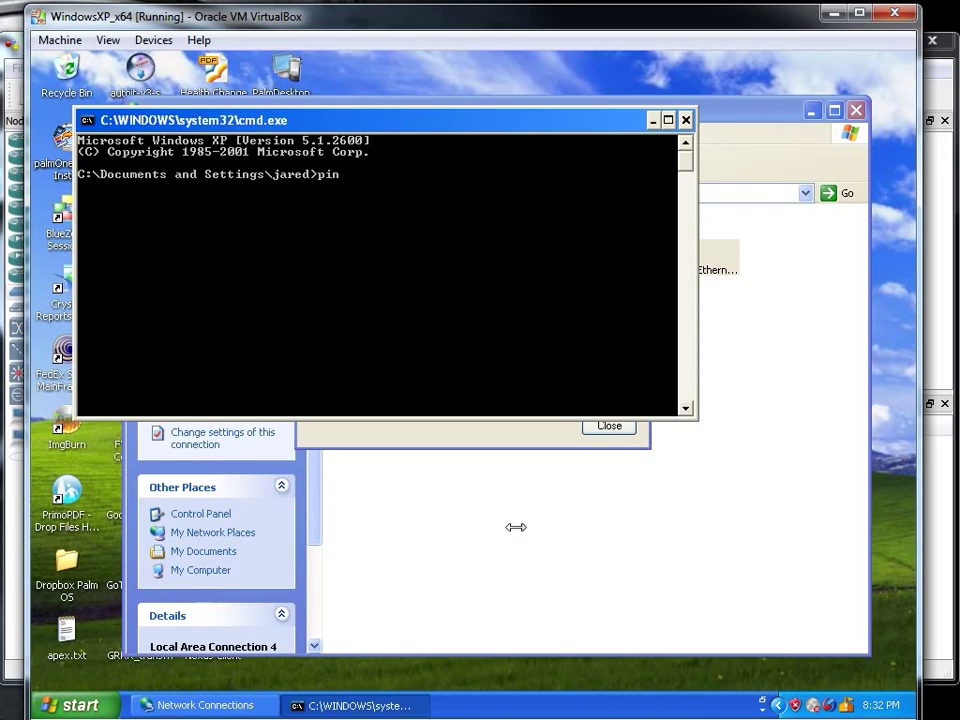
{"action": "type", "text": "g 192.168.1.1"}
{"action": "key", "text": "Return"}
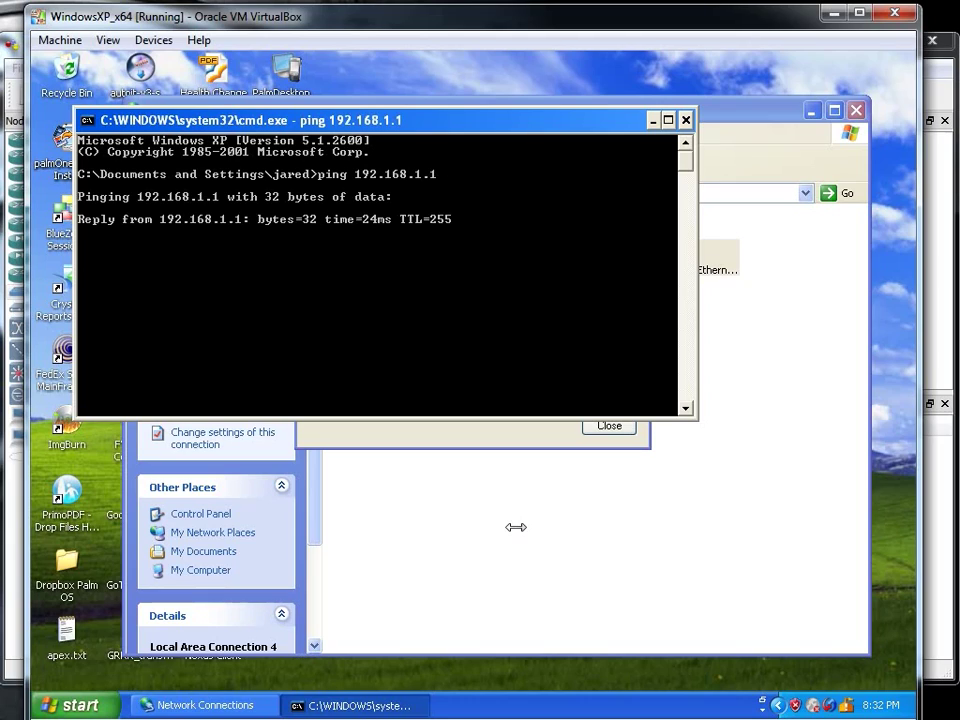
{"action": "key", "text": "ctrl+c"}
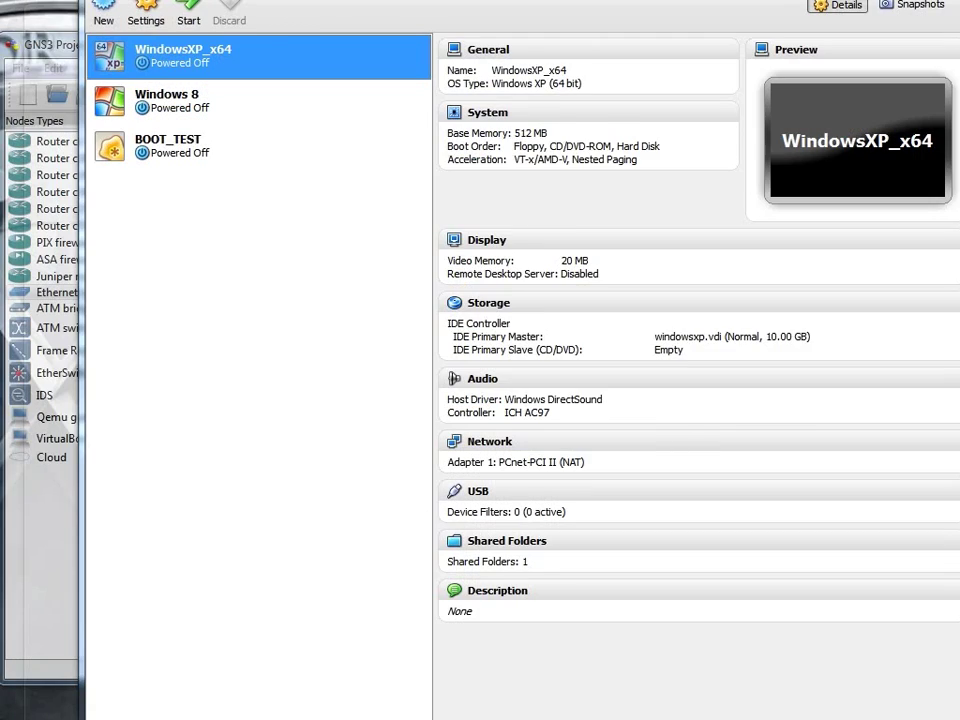
Drag the view to bring the R4–SW2–VBOX4 topology back into place in GNS3
{"action": "left_click_drag", "start_coordinate": [467, 454], "coordinate": [467, 450]}
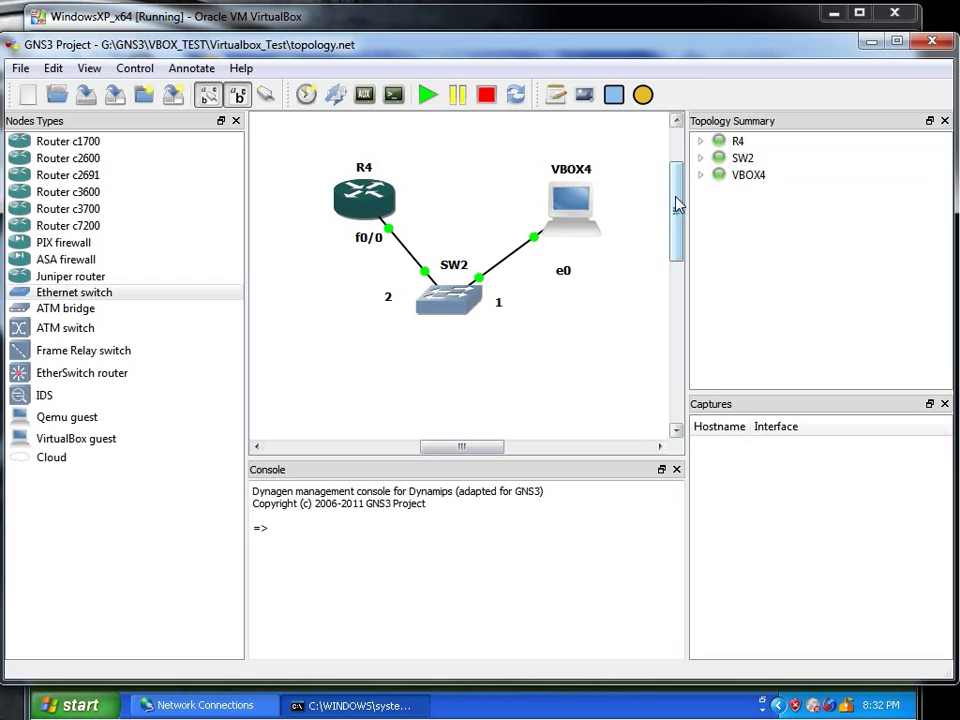
{"action": "mouse_move", "coordinate": [676, 204]}
{"action": "left_mouse_down"}
{"action": "mouse_move", "coordinate": [681, 184]}
{"action": "mouse_move", "coordinate": [681, 208]}
{"action": "mouse_move", "coordinate": [679, 197]}
{"action": "left_mouse_up"}
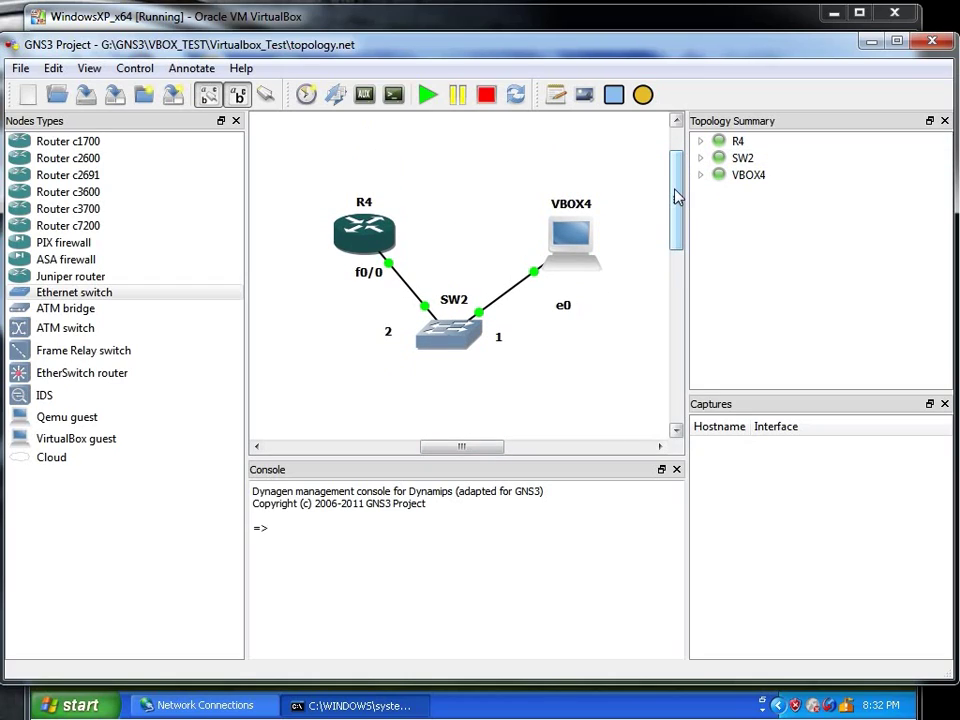
{"action": "mouse_move", "coordinate": [676, 197]}
{"action": "left_mouse_down"}
{"action": "mouse_move", "coordinate": [681, 167]}
{"action": "mouse_move", "coordinate": [675, 197]}
{"action": "mouse_move", "coordinate": [676, 186]}
{"action": "left_mouse_up"}
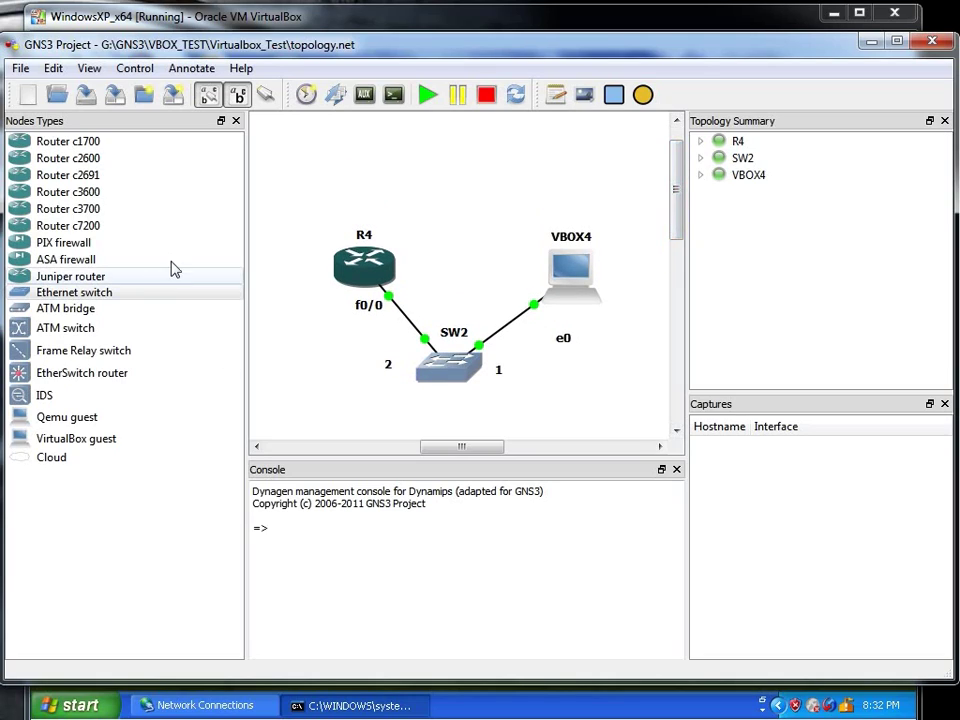
{"action": "left_click_drag", "start_coordinate": [678, 199], "coordinate": [677, 205]}
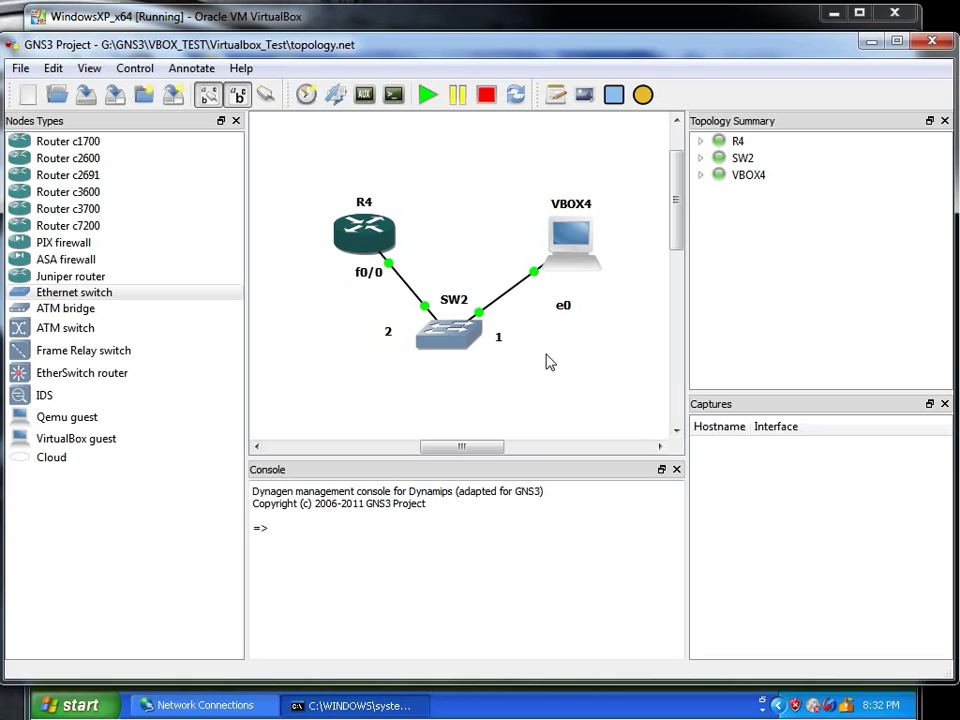